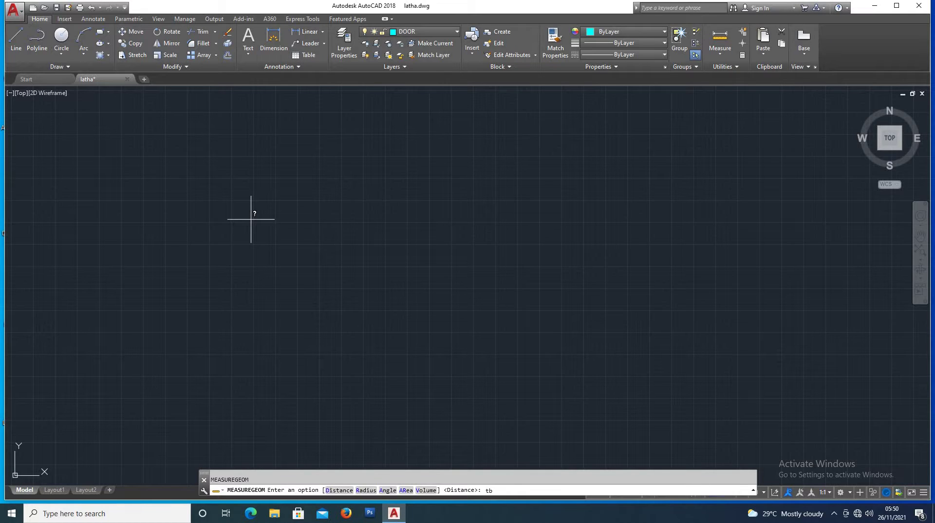
- Leave the measuring command and start the TABLE command for a new table
key("Return")
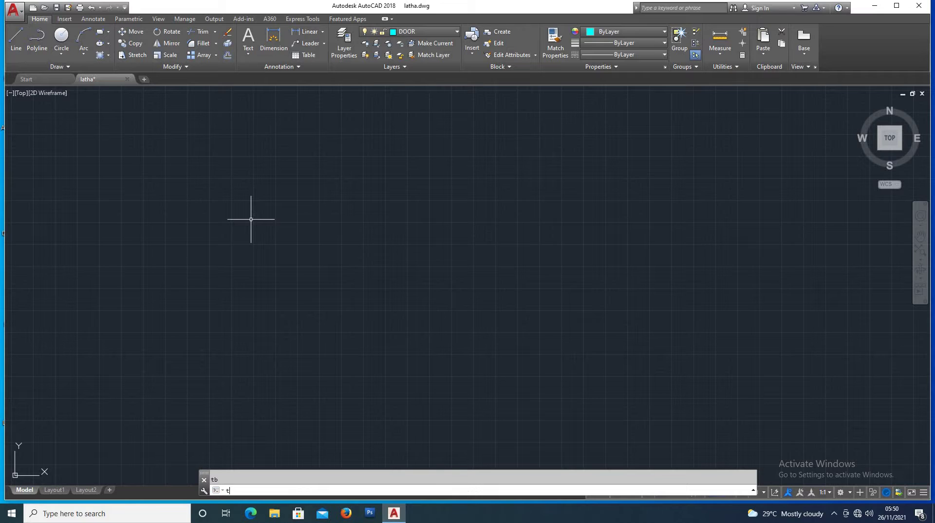
type("tb")
key("Return")
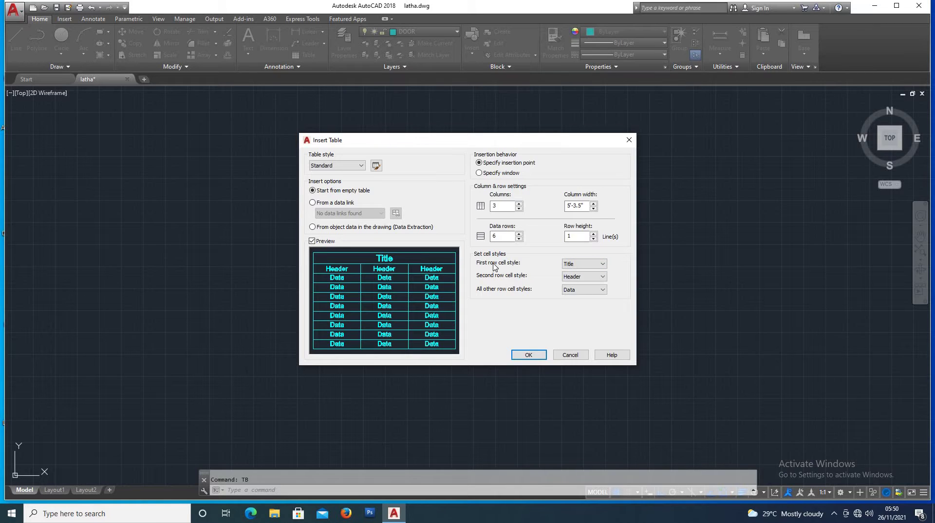
- Try other cell styles for the first, second and remaining rows, then restore Title, Header and Data
left_click(574, 265)
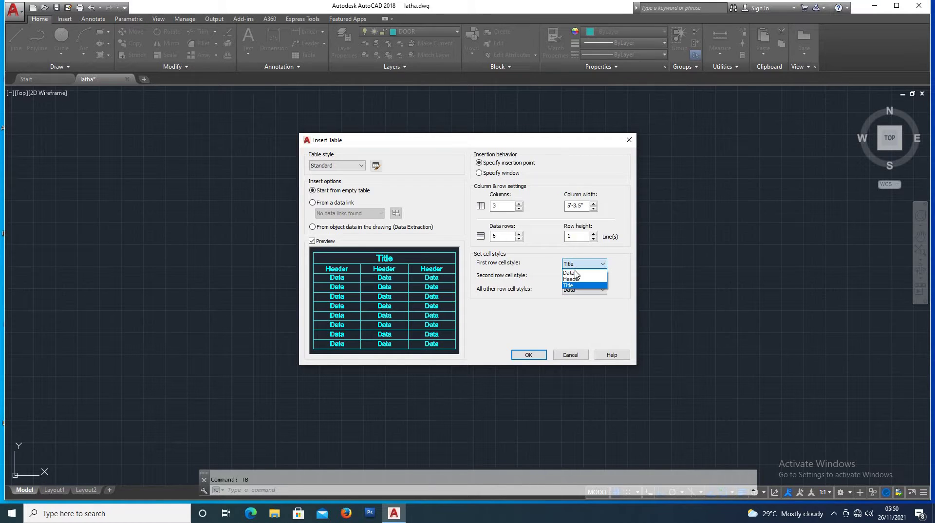
left_click(575, 273)
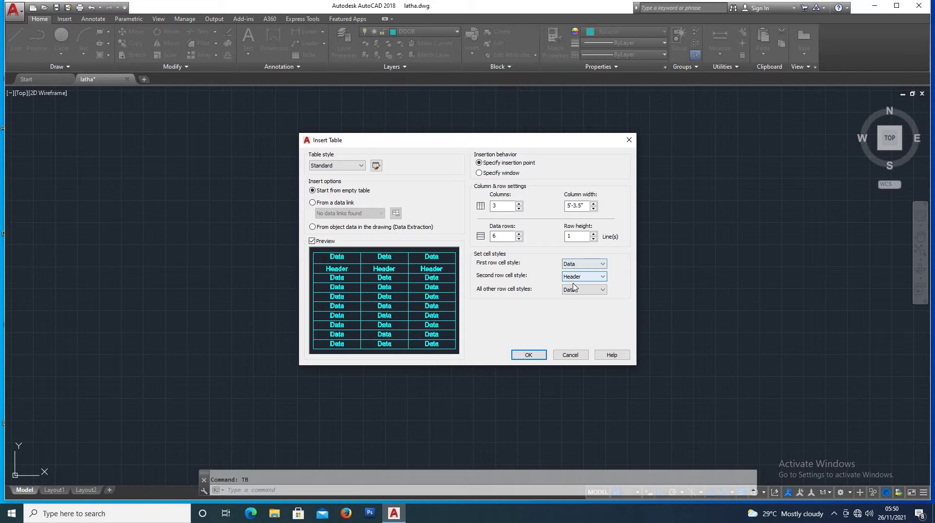
left_click(577, 290)
left_click(574, 311)
left_click(584, 263)
left_click(574, 287)
left_click(576, 279)
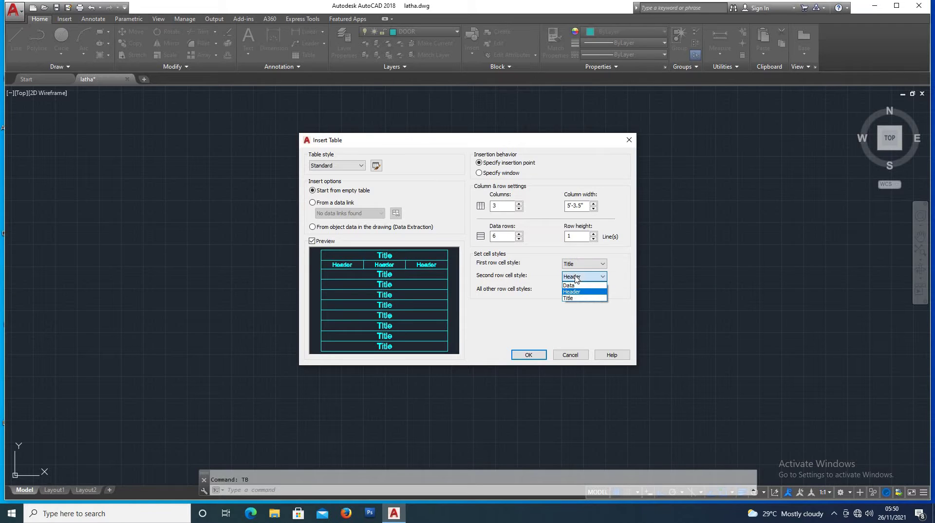
left_click(569, 286)
left_click(583, 276)
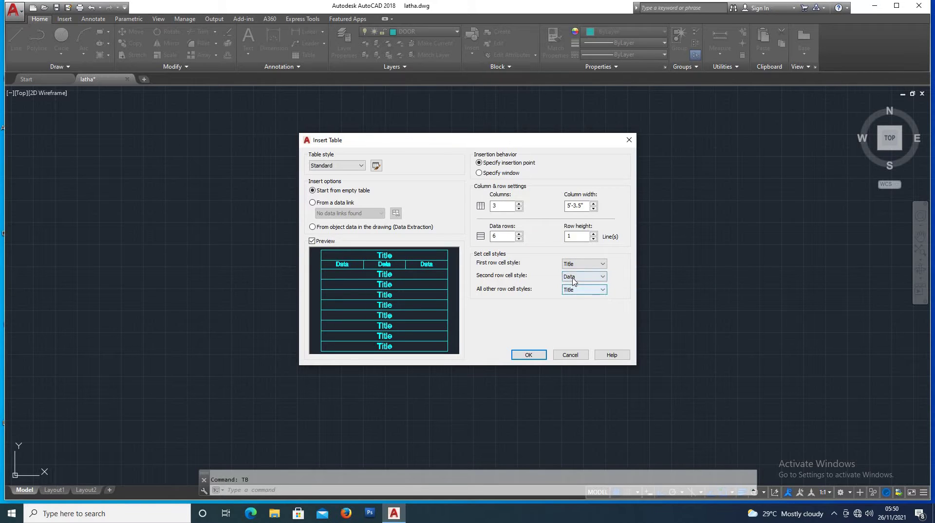
left_click(573, 292)
left_click(575, 291)
left_click(573, 297)
left_click(584, 276)
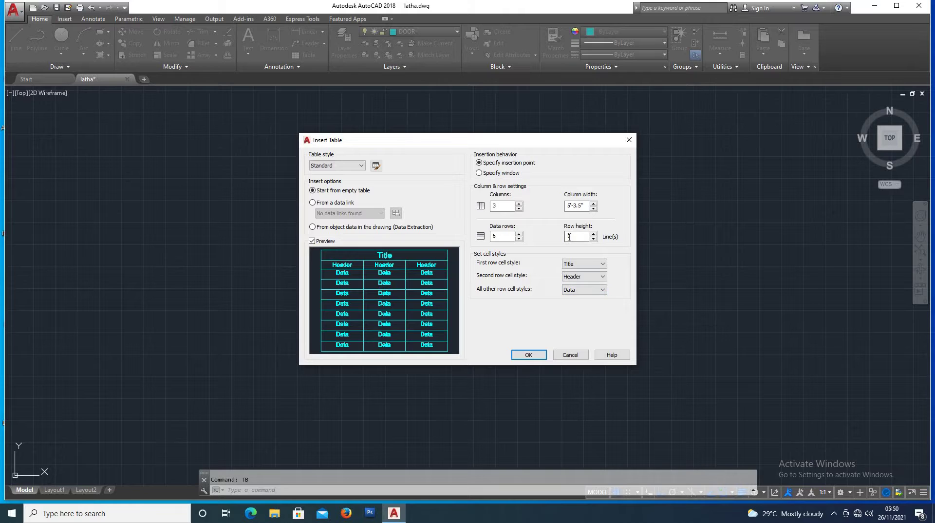
- Set the new table to 4 columns and 3 data rows and accept the table settings
left_click(502, 207)
key("BackSpace")
left_click(509, 237)
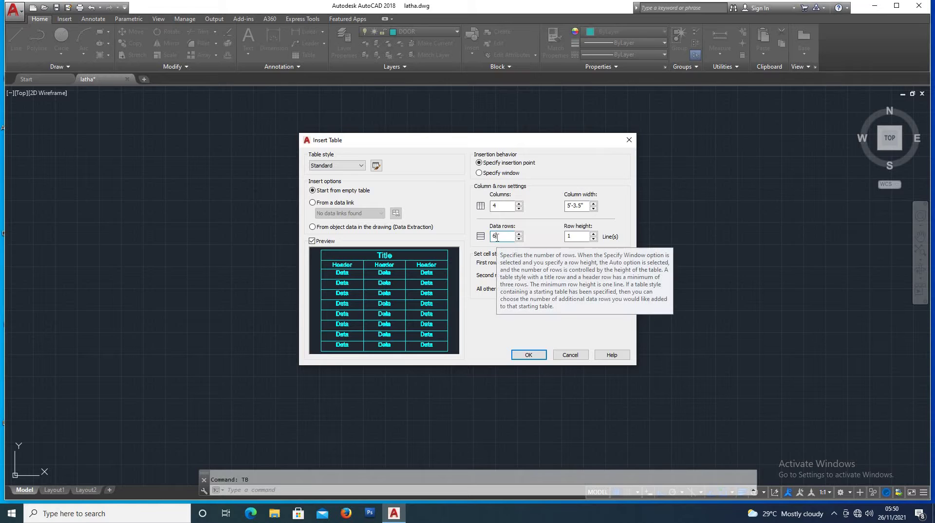
key("BackSpace")
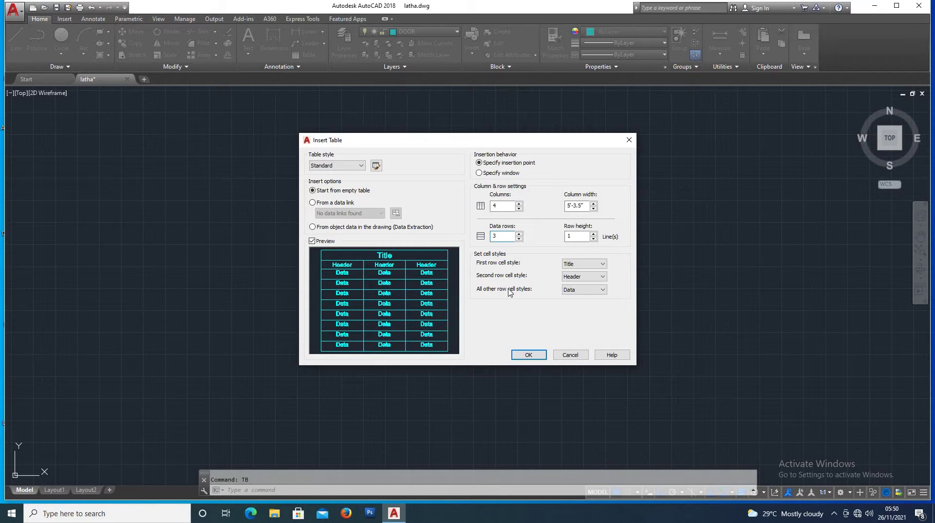
left_click(529, 355)
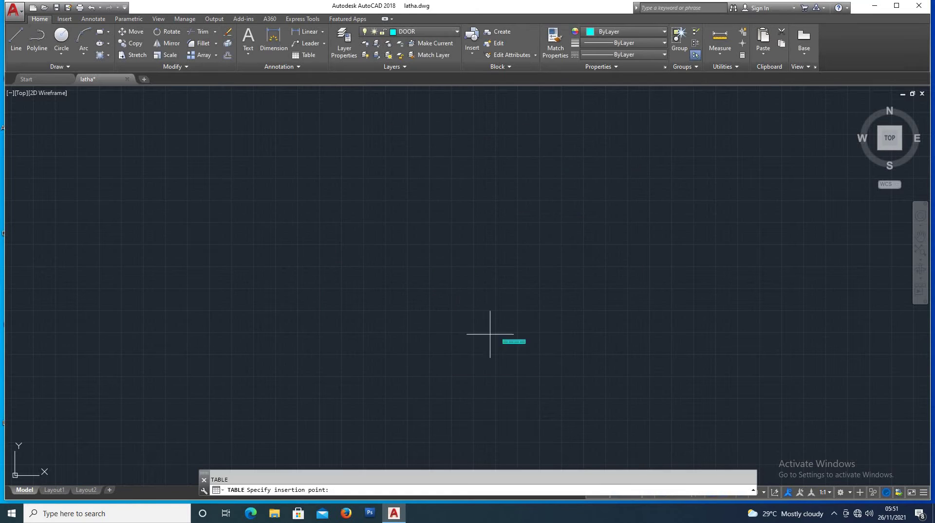
- Place the table in the empty drawing area and leave its cell editing without entering text
left_click(291, 258)
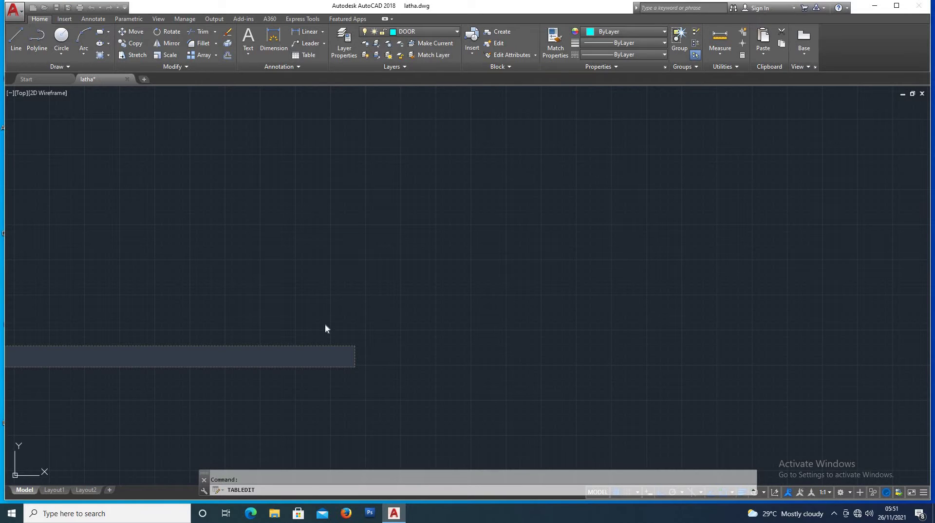
left_click(285, 312)
scroll(190, 329, "up", 5)
scroll(272, 299, "down", 2)
scroll(282, 351, "up", 4)
left_click(372, 265)
key("Escape")
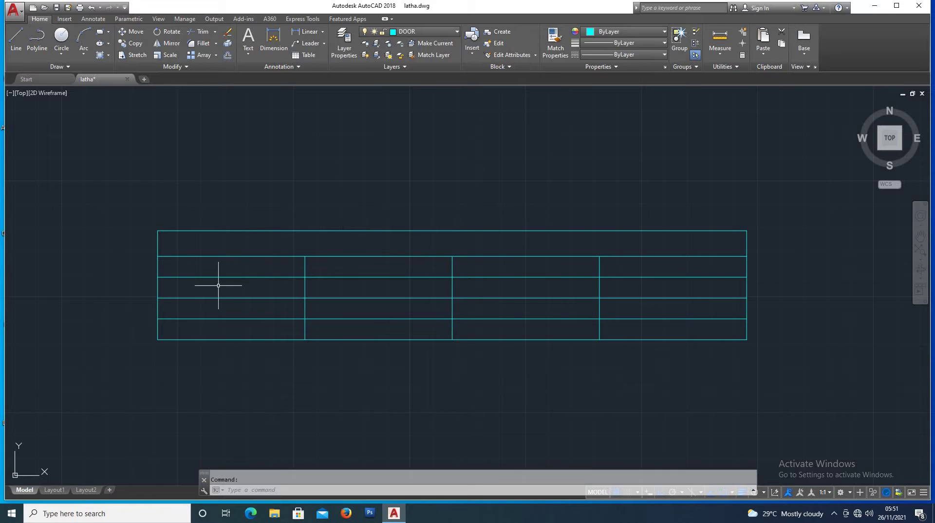
- Enter "schedule of openings" as the title in the table's merged first row
left_click(209, 267)
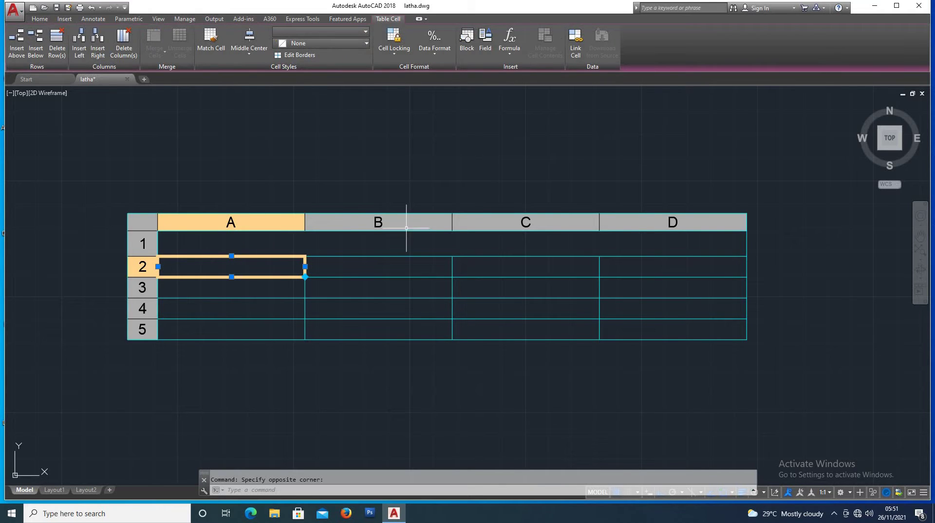
left_click(335, 243)
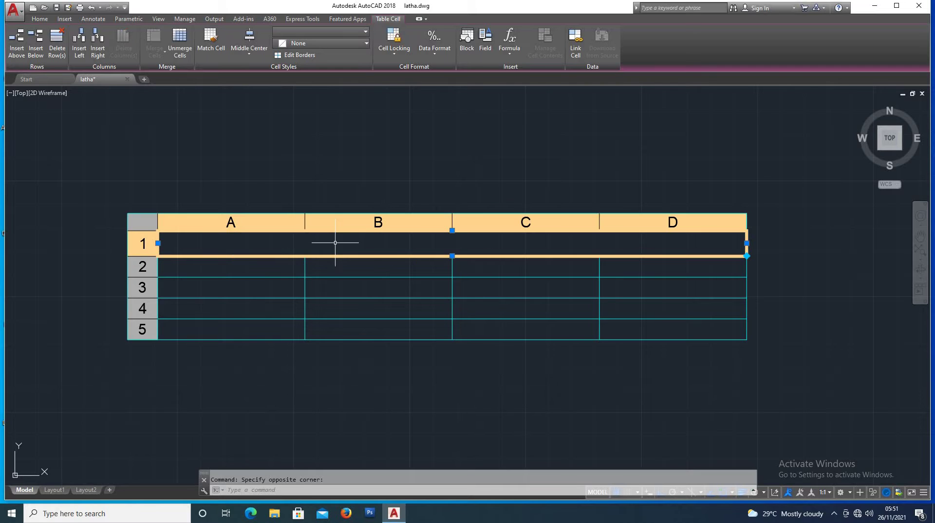
double_click(335, 243)
type("sch")
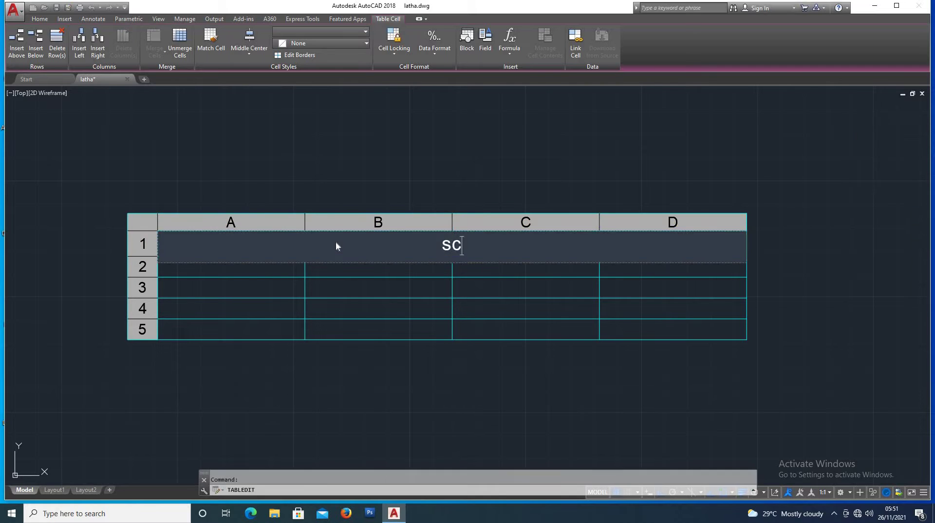
type("ed")
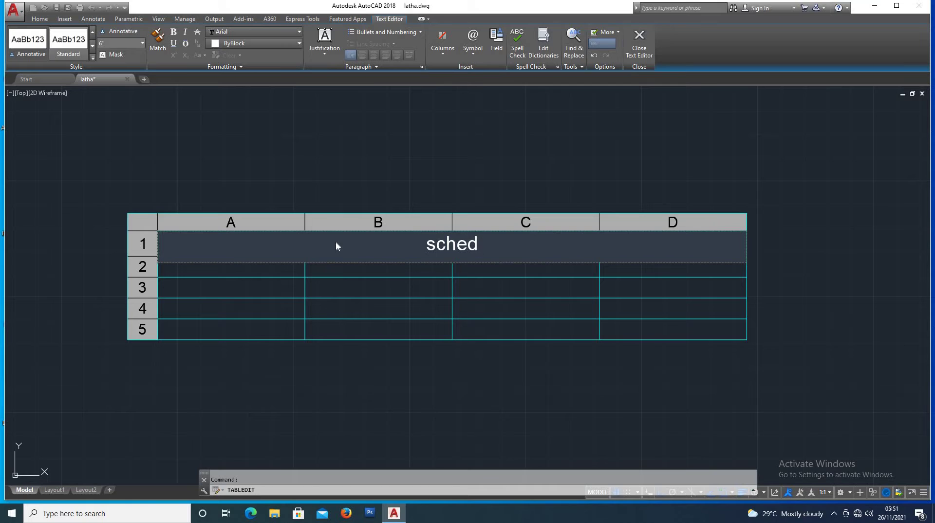
type("le")
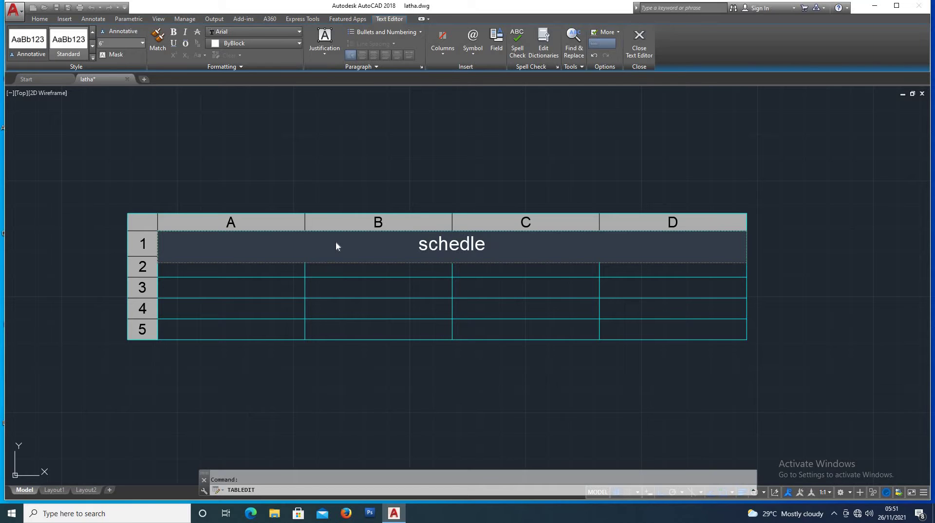
key("BackSpace")
key("BackSpace")
type("ule p")
key("BackSpace")
type("of o")
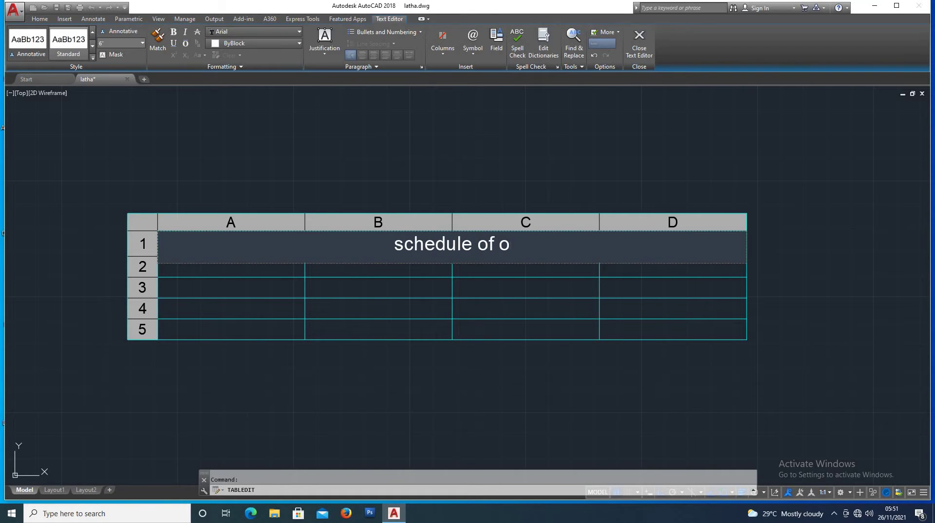
type("penings")
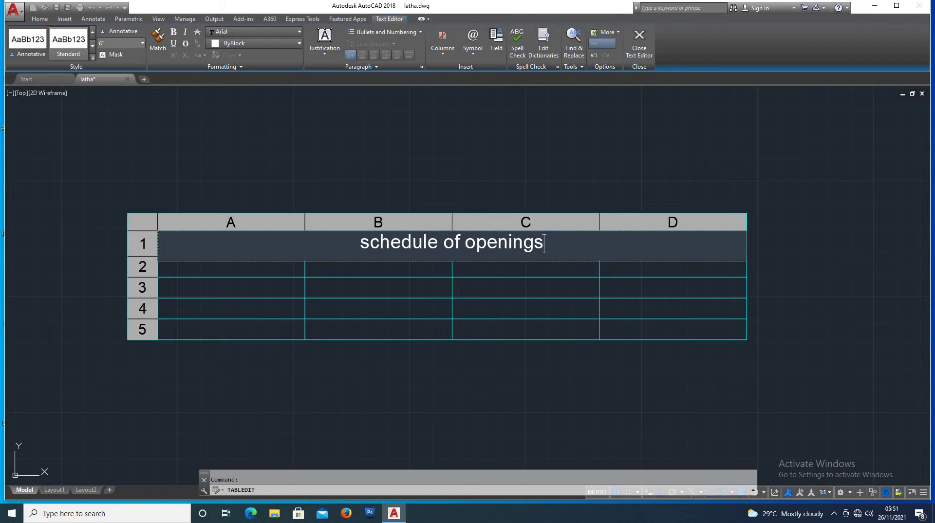
left_click(272, 263)
- Enter the column headers "slno" in cell A2 and "material" in cell B2
left_click(263, 263)
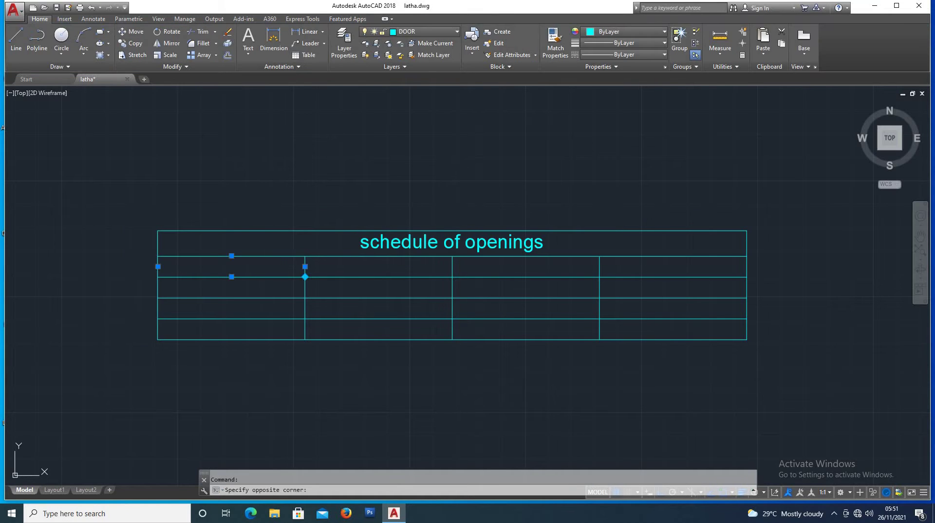
double_click(275, 258)
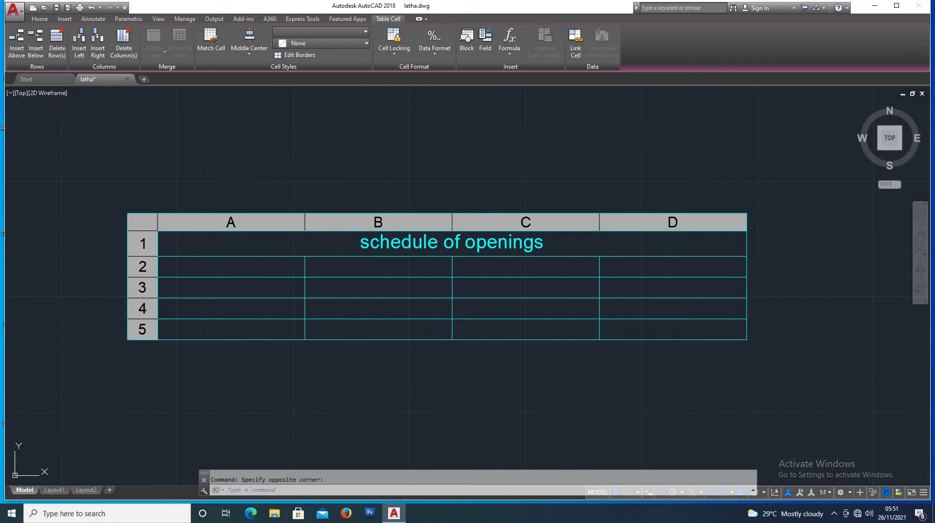
type("slno")
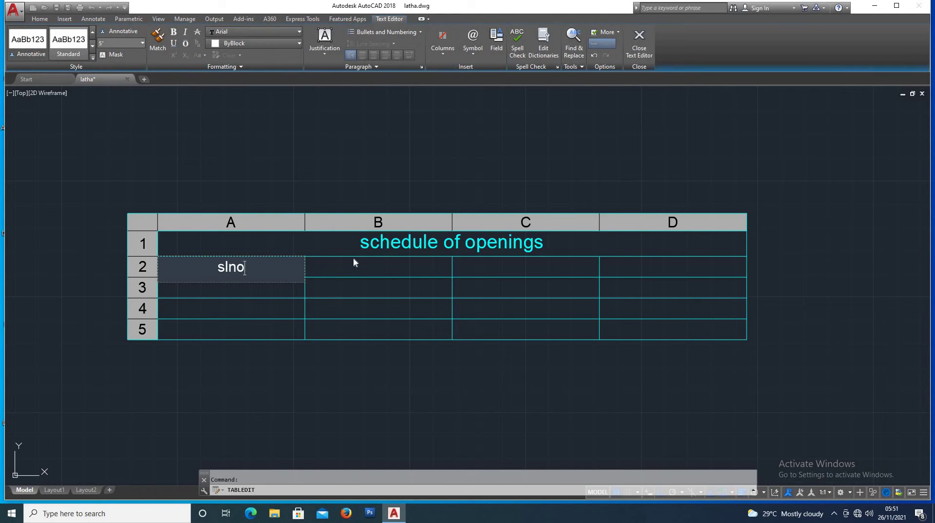
left_click(380, 267)
left_click(361, 268)
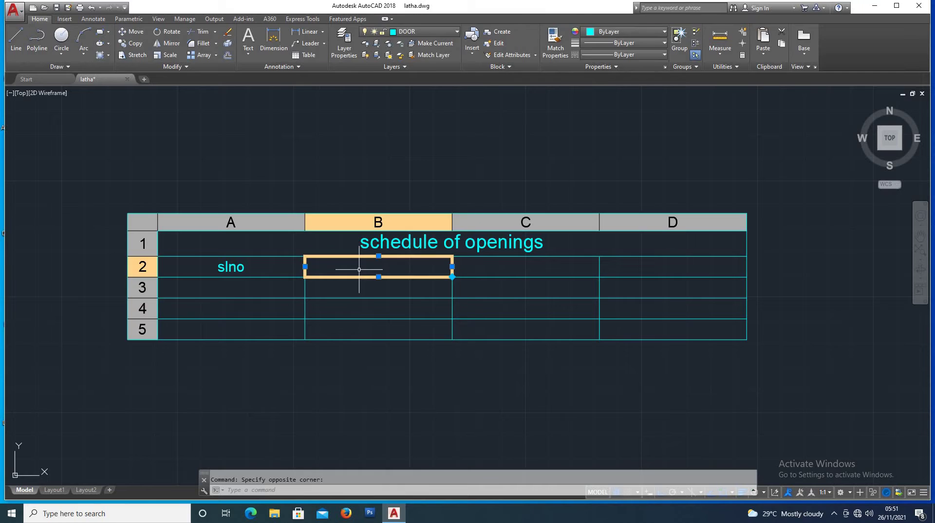
double_click(358, 268)
type("material")
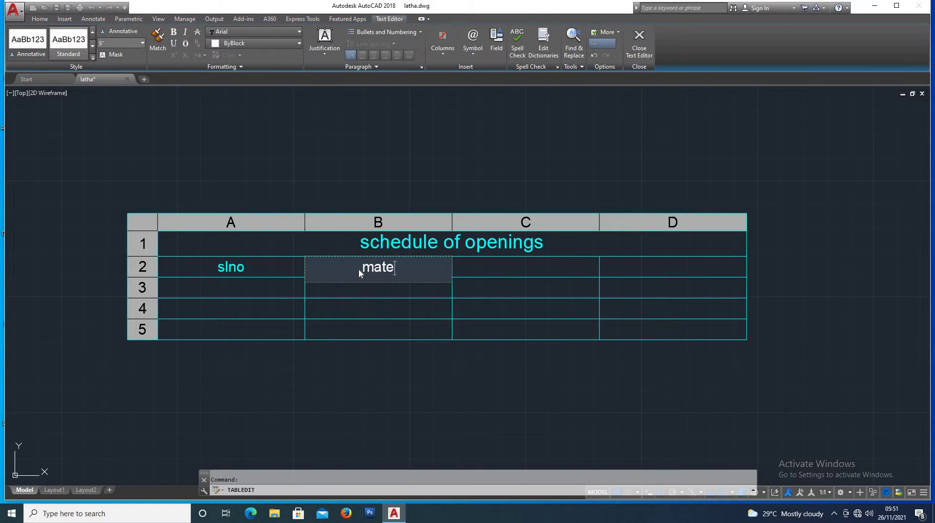
left_click(494, 270)
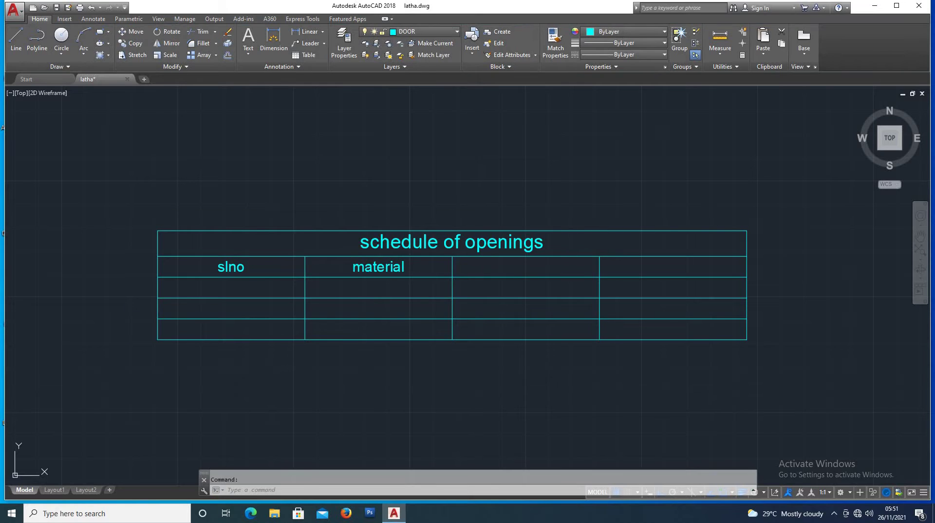
- Replace the table's title text in row 1 with "details of materials"
left_click(556, 241)
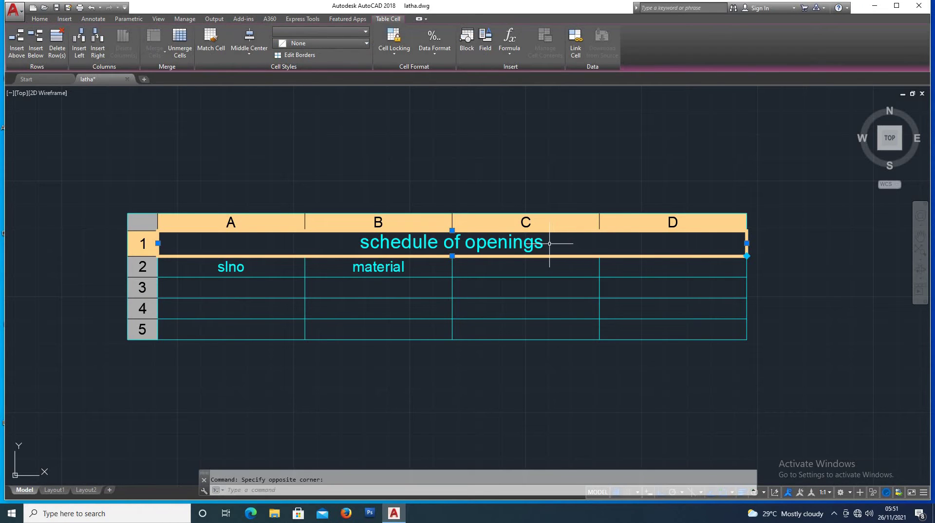
key("Escape")
double_click(548, 244)
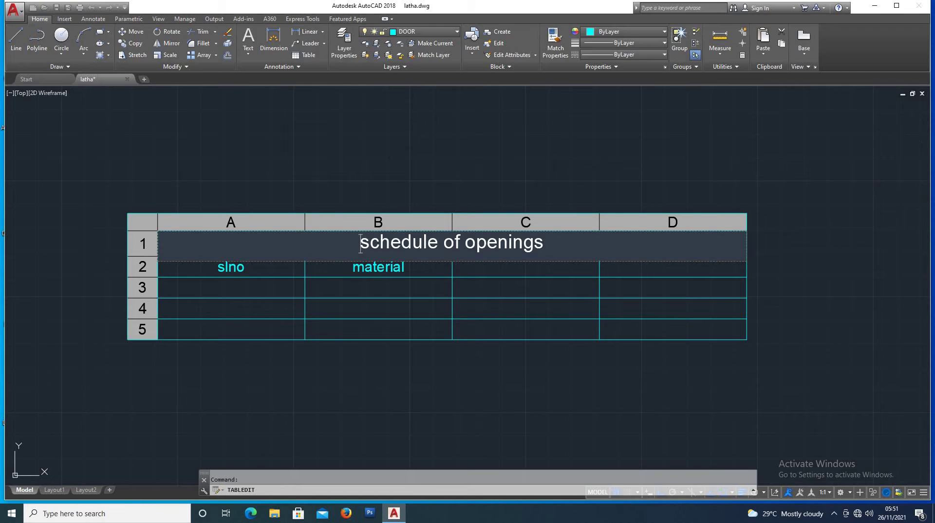
key("BackSpace")
key("BackSpace")
key("BackSpace")
key("BackSpace")
key("BackSpace")
key("BackSpace")
key("BackSpace")
key("BackSpace")
key("BackSpace")
key("BackSpace")
key("BackSpace")
key("BackSpace")
key("BackSpace")
key("BackSpace")
key("BackSpace")
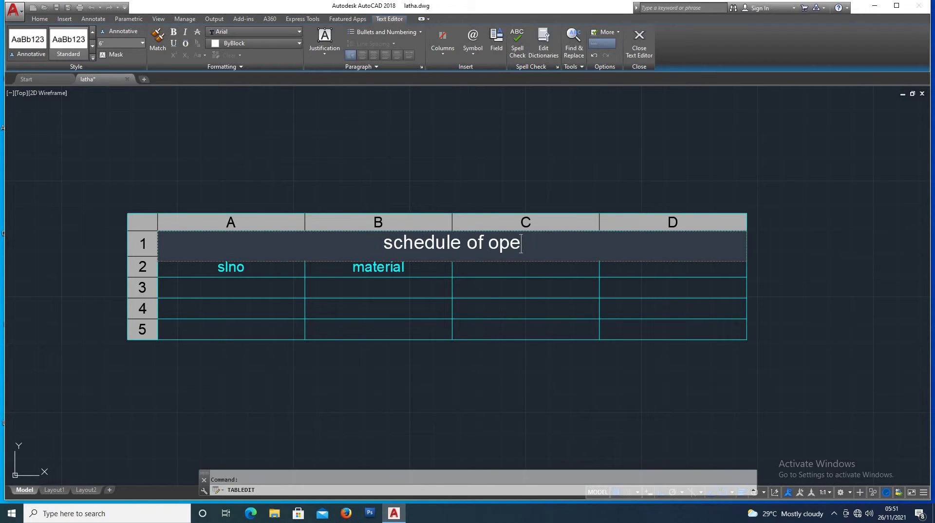
key("BackSpace")
key("BackSpace")
key("BackSpace")
key("BackSpace")
key("BackSpace")
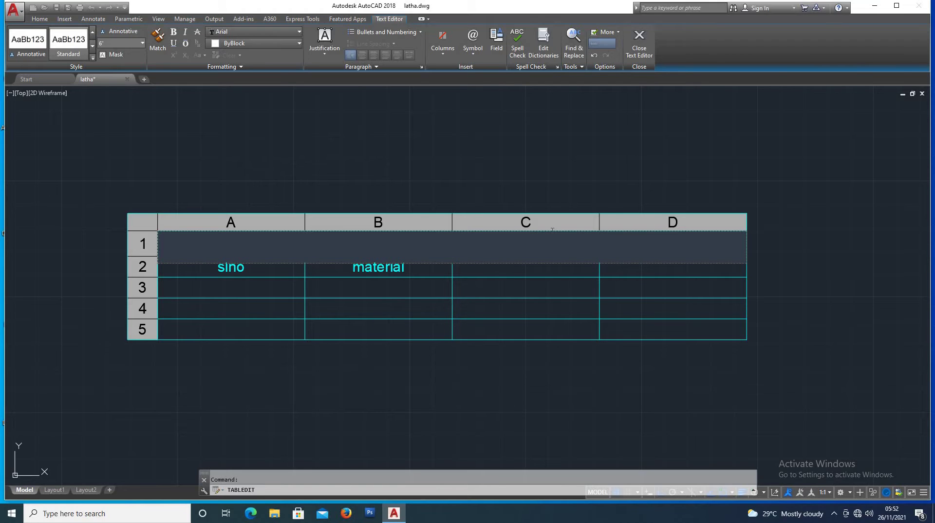
type("deta")
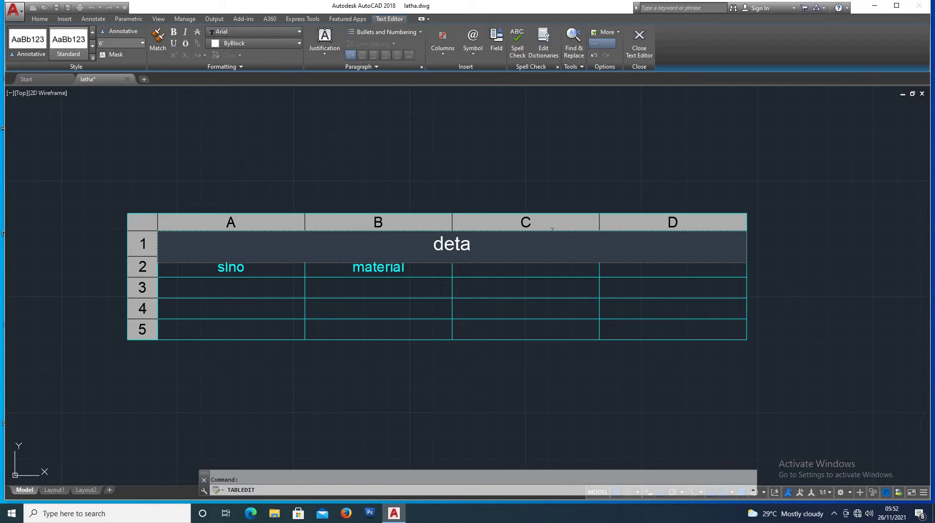
type("ils of m")
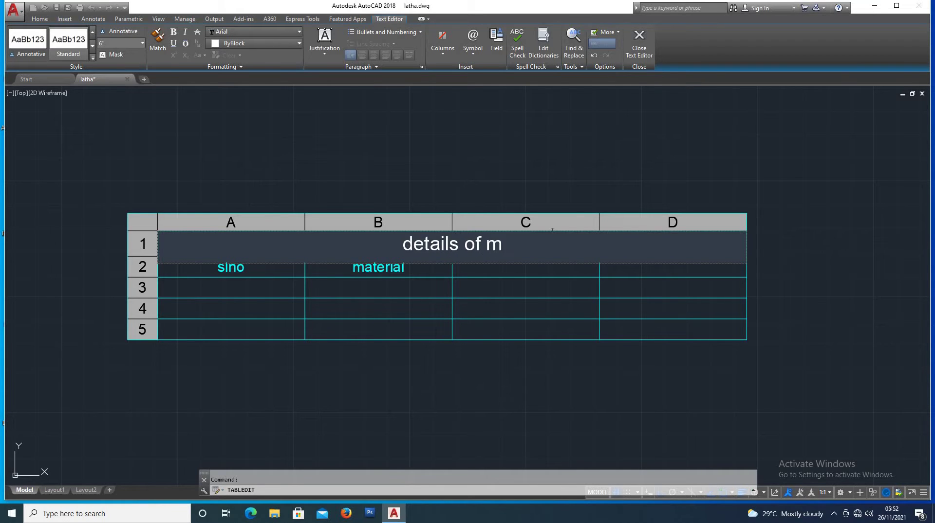
type("aterials")
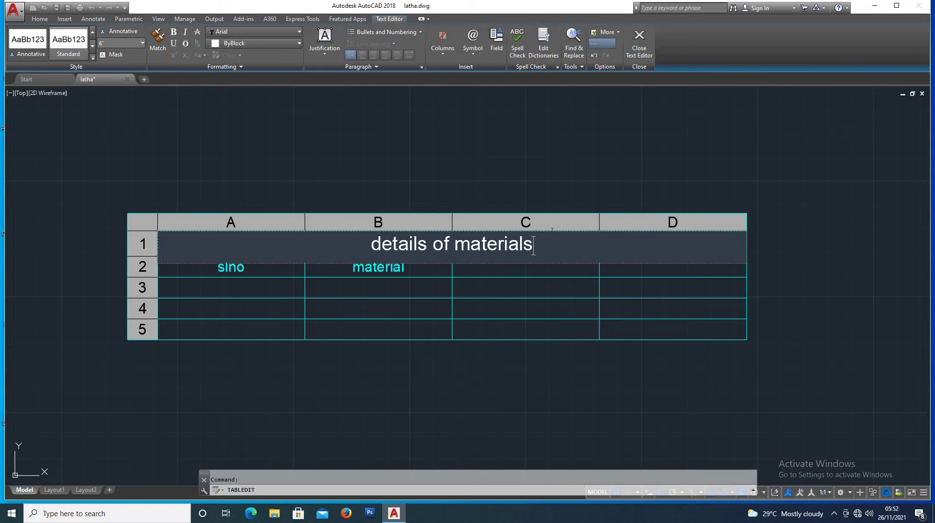
scroll(552, 229, "up", 2)
left_click(448, 292)
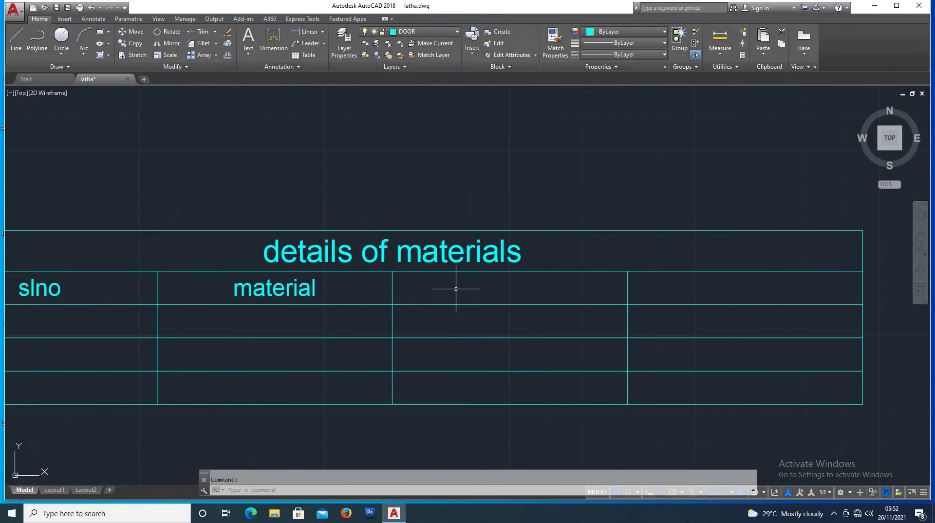
- Enter "quantity" as the column header in cell C2
left_click(445, 292)
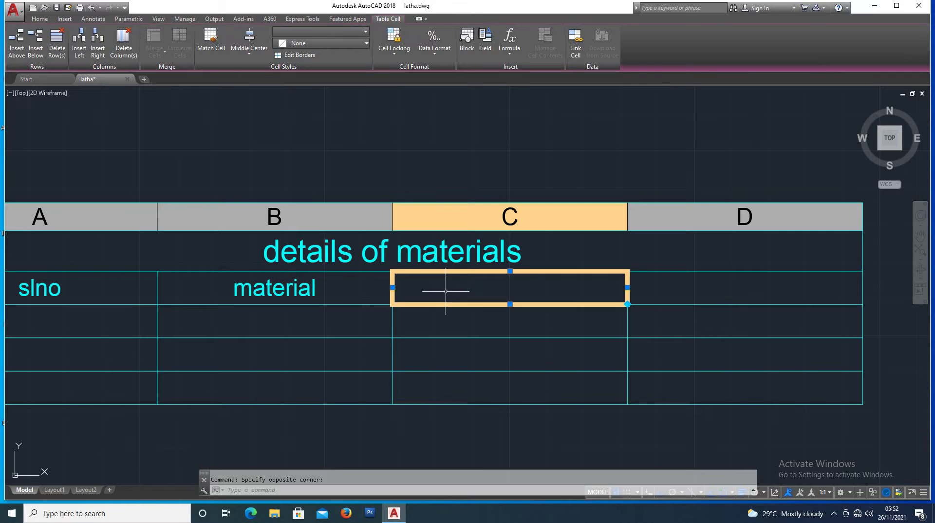
double_click(446, 292)
type("qy")
key("BackSpace")
type("uantity")
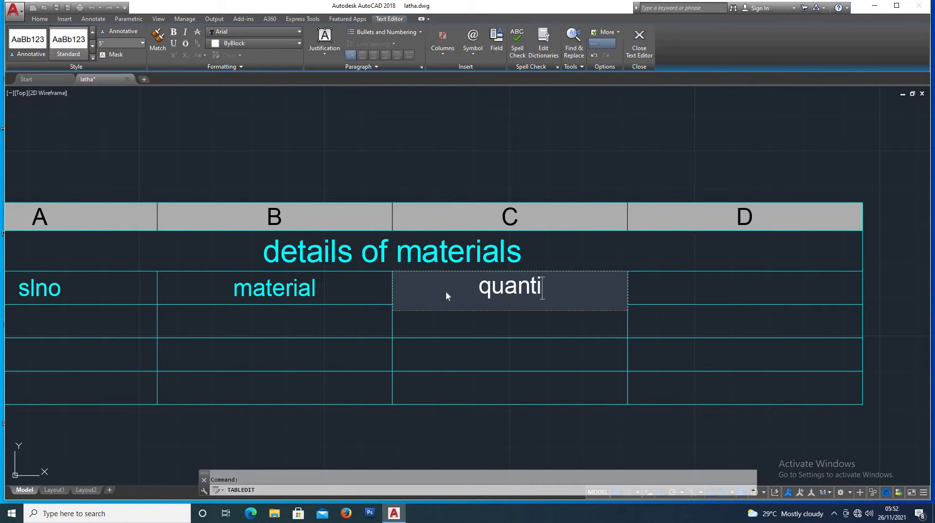
- Enter "cost" as the column header in cell D2
left_click(665, 300)
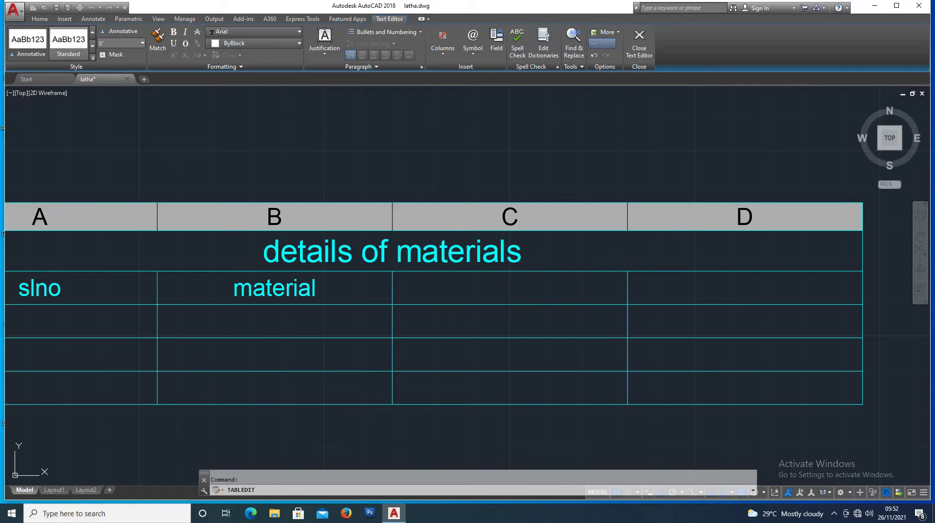
left_click(670, 289)
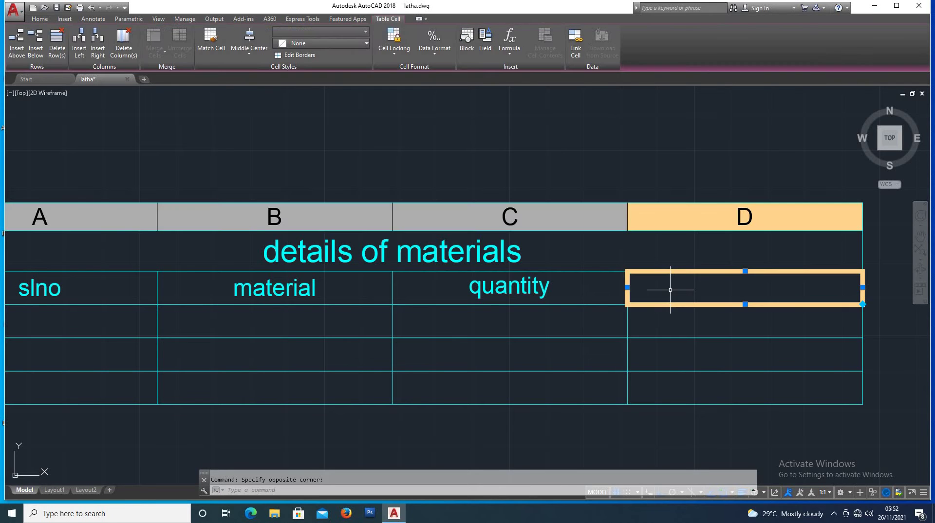
type("cost")
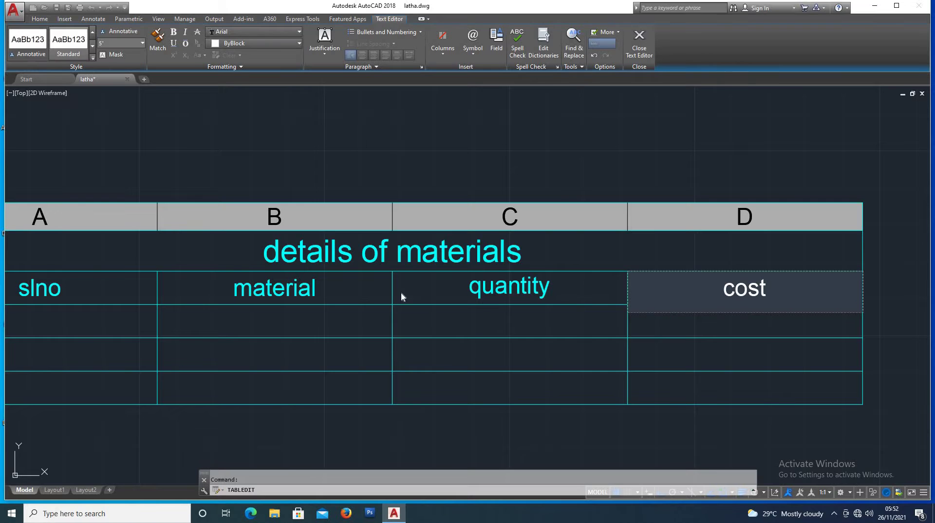
- Number the rows under the "slno" header by entering 1, 2 and 3 in cells A3, A4 and A5
scroll(401, 296, "down", 4)
scroll(239, 301, "up", 7)
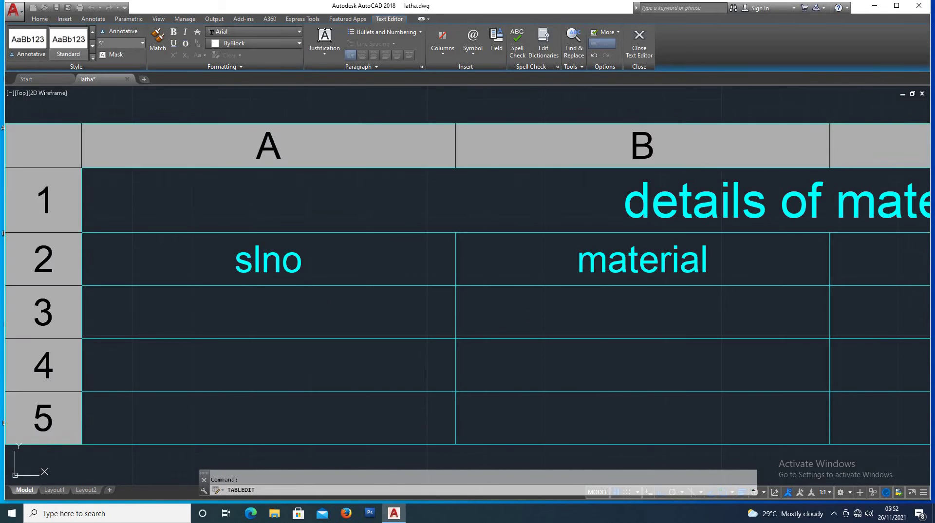
left_click(240, 303)
left_click(240, 303)
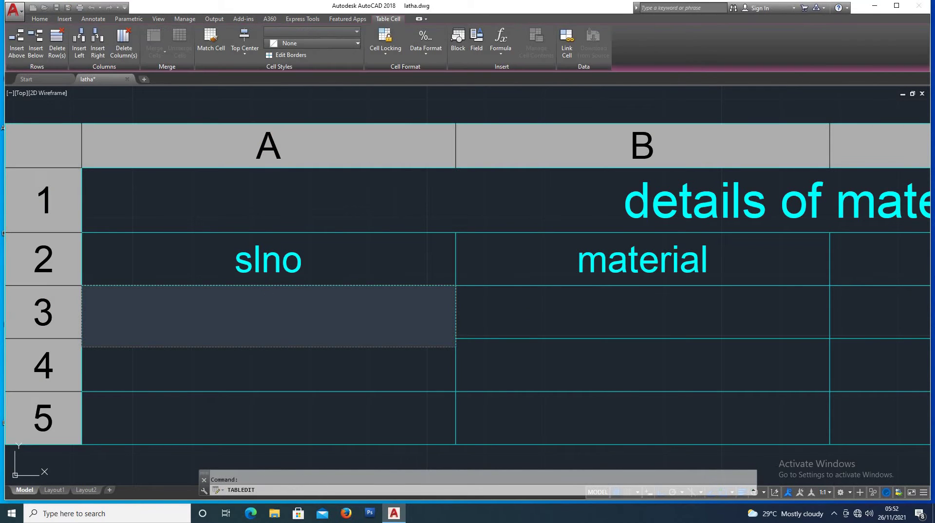
type("1")
left_click(239, 366)
left_click(239, 367)
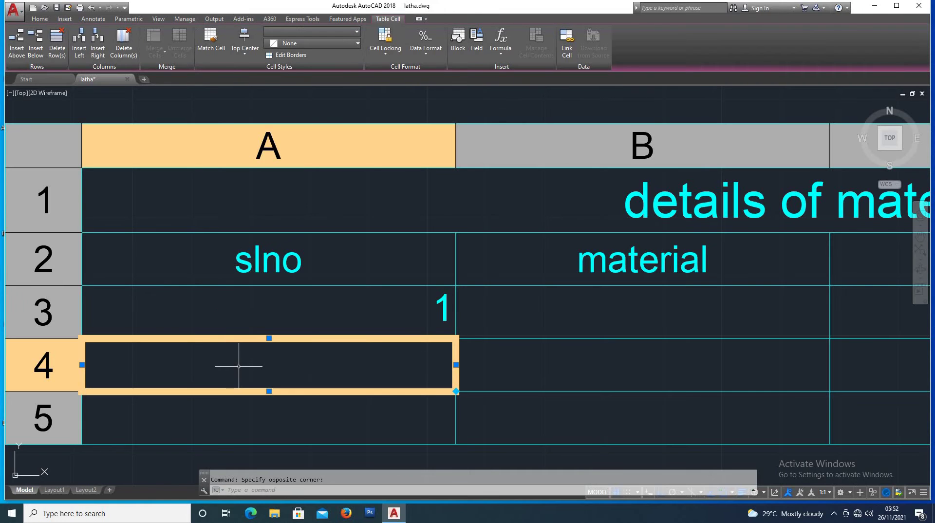
type("2")
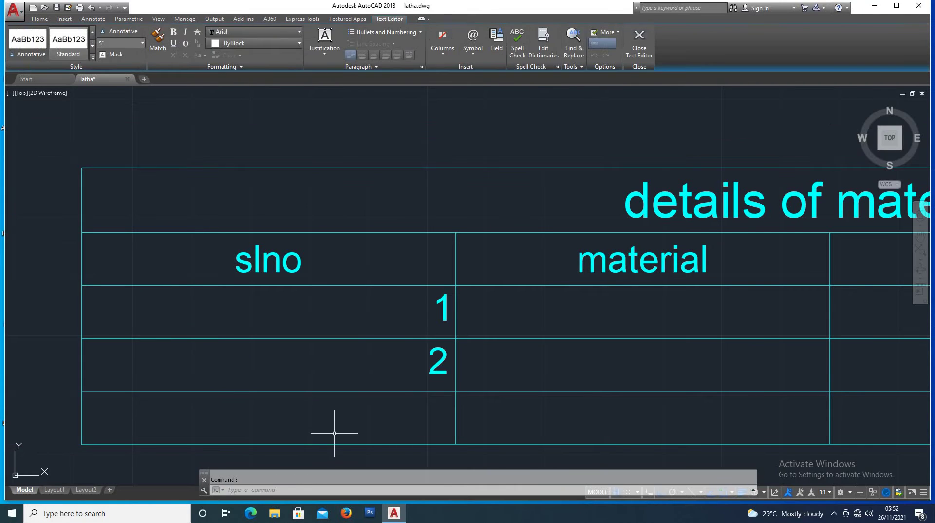
left_click(335, 433)
left_click(334, 434)
type("3")
left_click(507, 334)
scroll(507, 334, "down", 6)
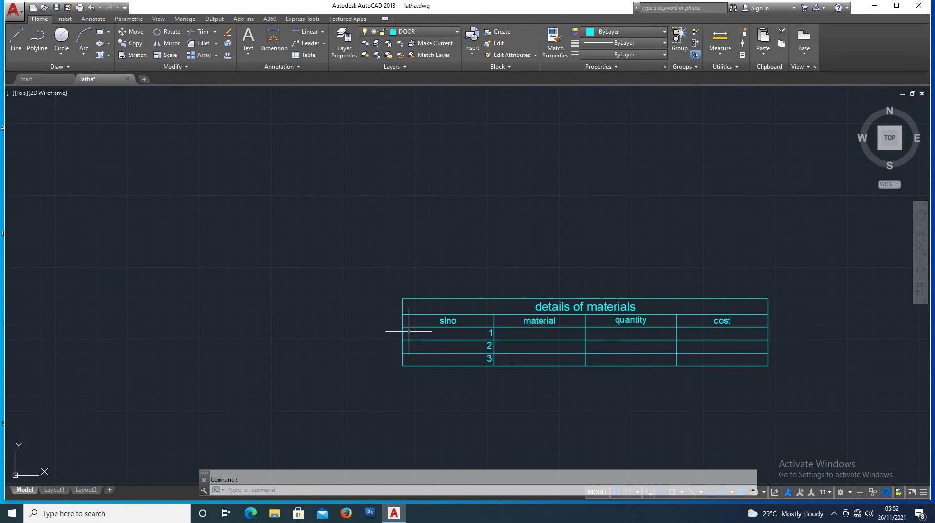
scroll(516, 339, "up", 4)
scroll(309, 305, "down", 4)
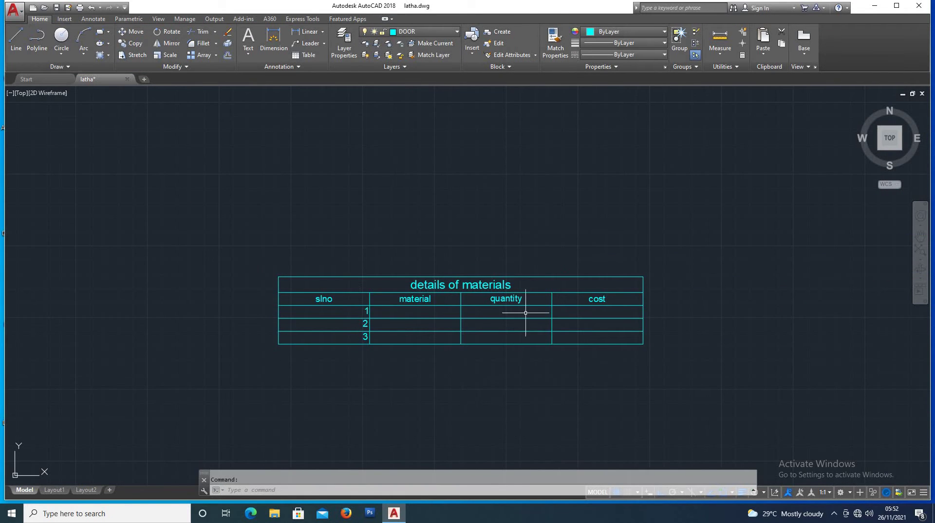
scroll(436, 349, "up", 2)
left_click(133, 187)
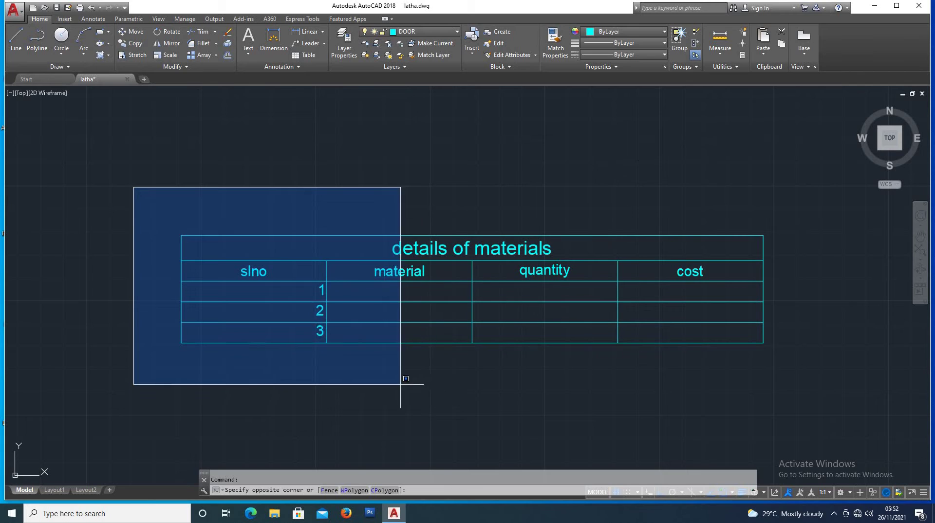
key("Escape")
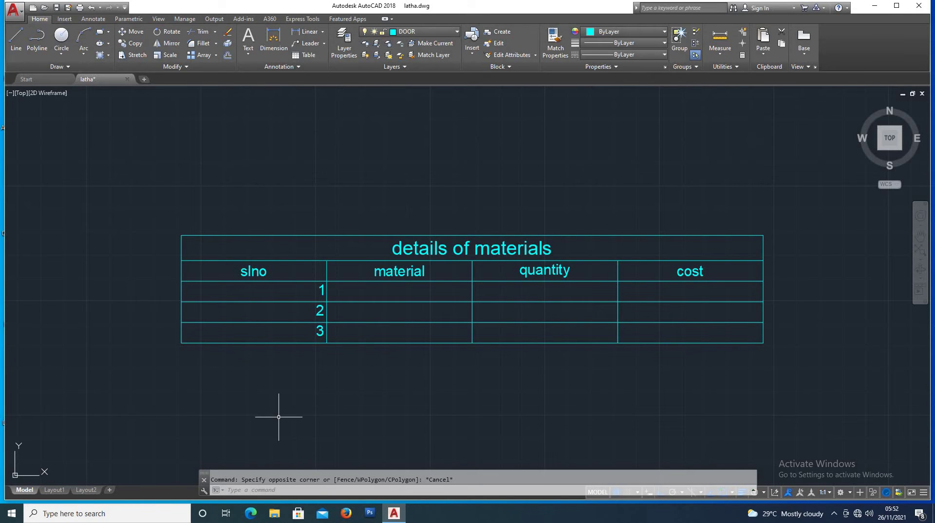
- Create a new table style named "table" based on the Standard style
type("Ts")
key("Return")
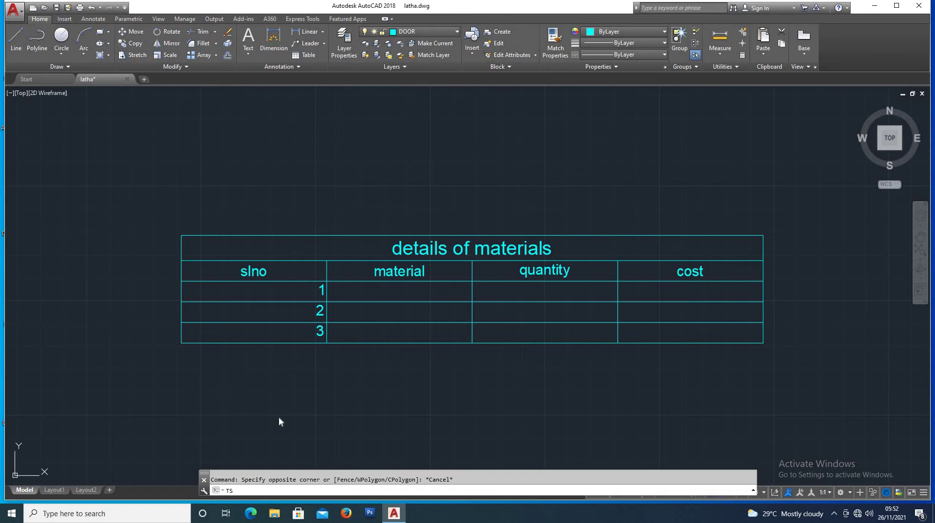
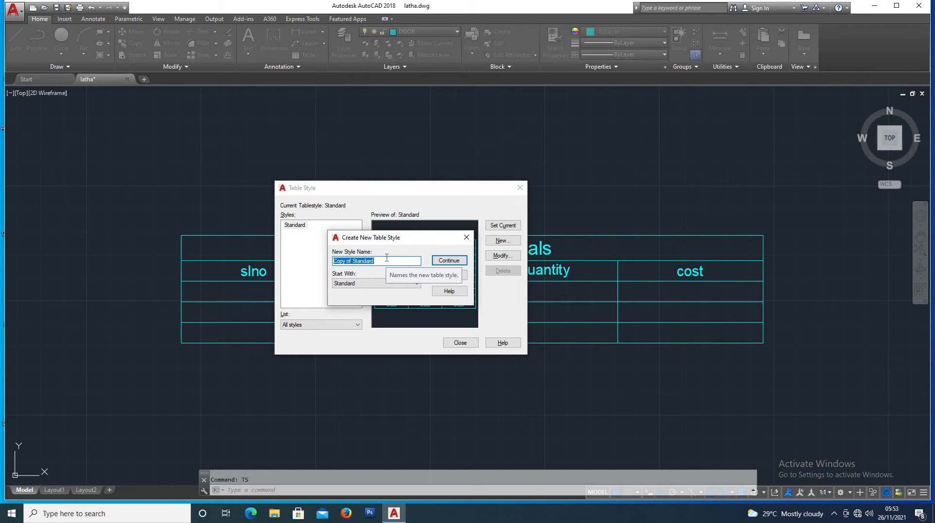
type("table")
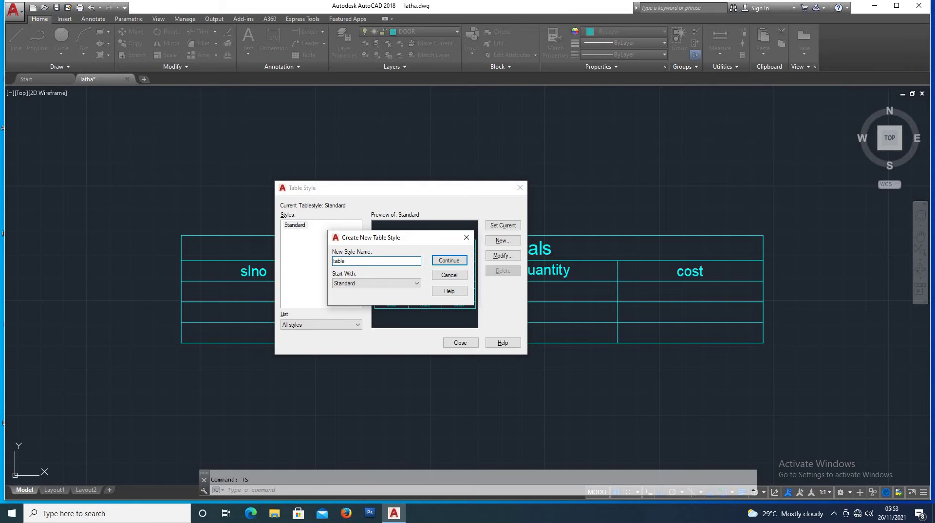
left_click(449, 260)
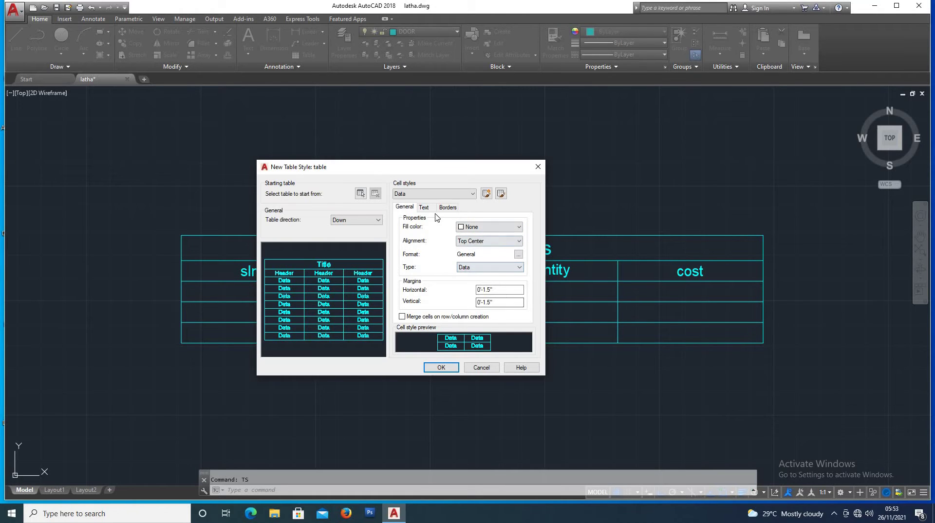
- Set the fill color of the Title cell style to Yellow
left_click(427, 195)
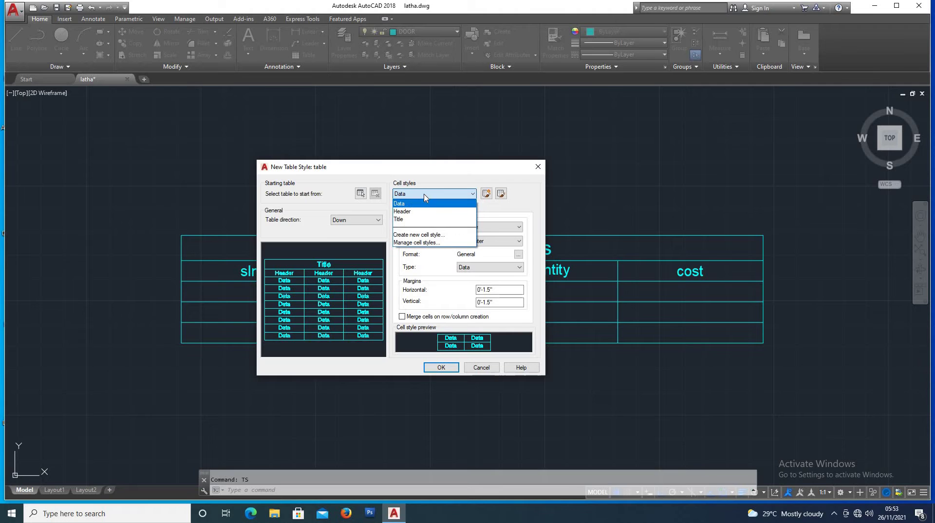
left_click(403, 221)
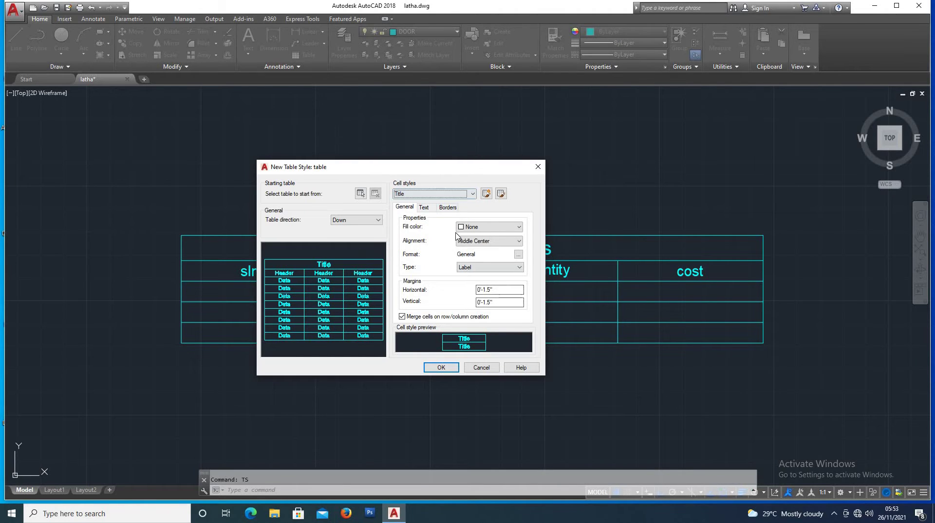
left_click(488, 227)
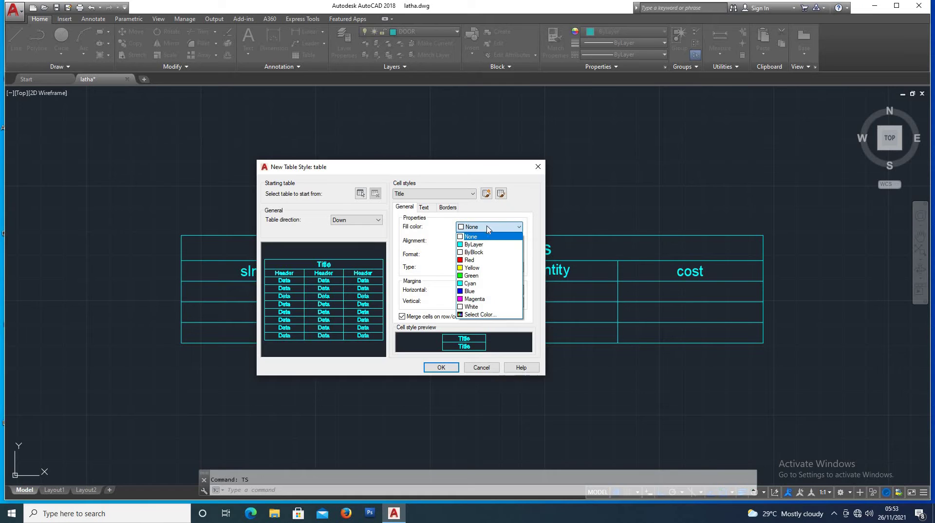
left_click(468, 268)
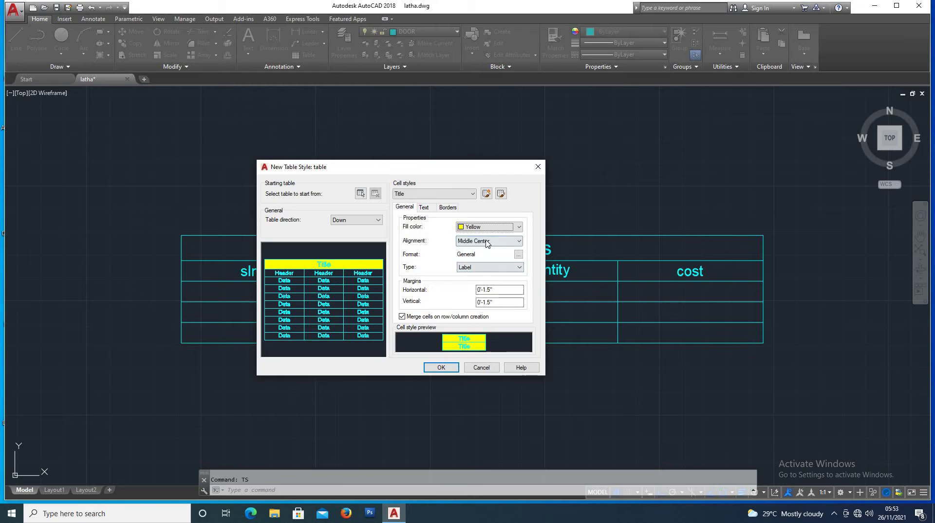
- Try Top Left and Middle Left alignment for the Title cell style and settle on Bottom Left
left_click(470, 241)
left_click(469, 252)
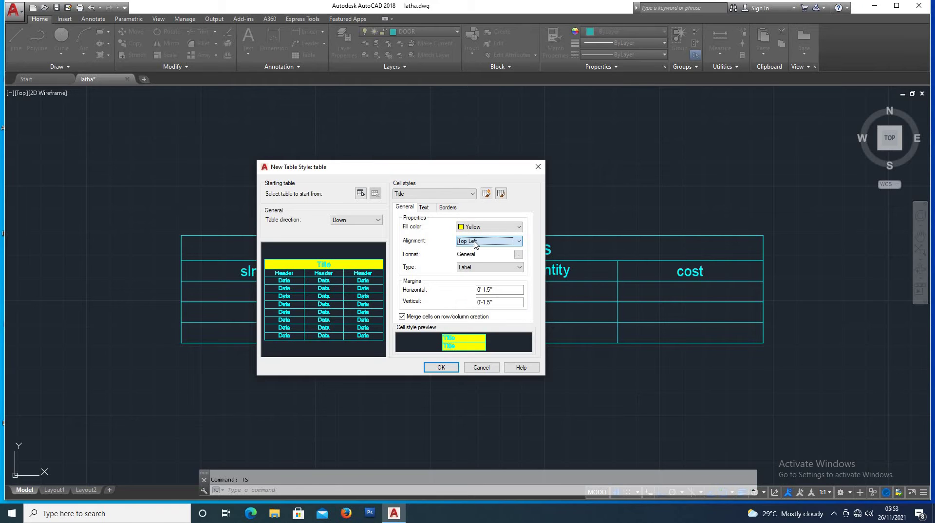
left_click(475, 242)
left_click(475, 274)
left_click(478, 241)
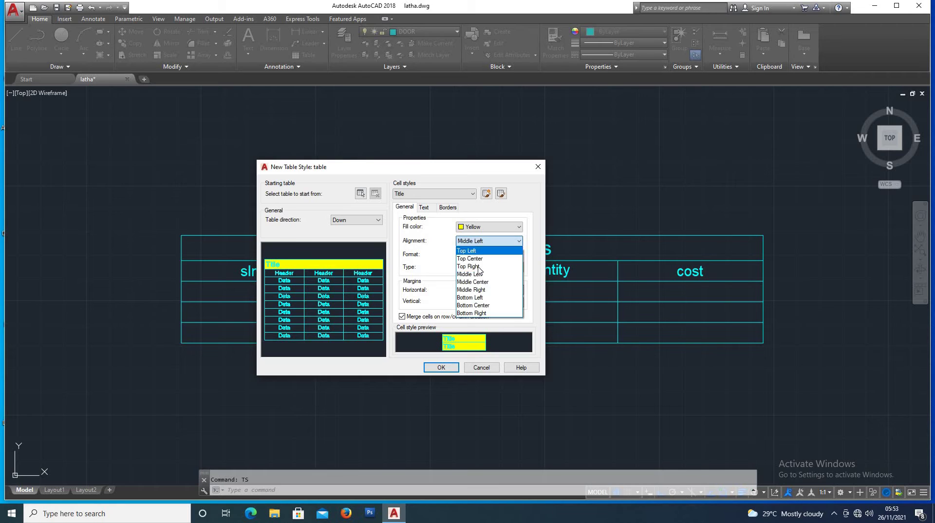
left_click(480, 297)
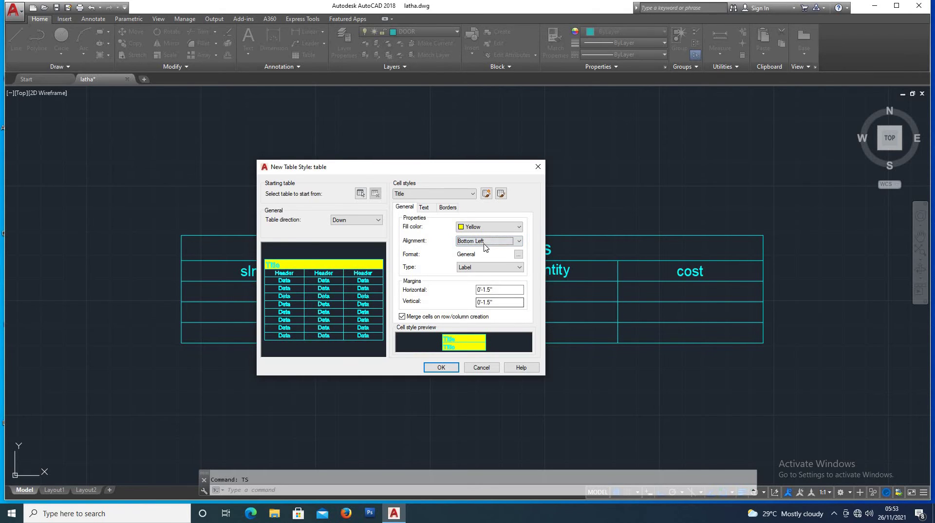
left_click(481, 267)
left_click(499, 290)
- Assign the text style "style1" to the Title cell style
left_click(424, 210)
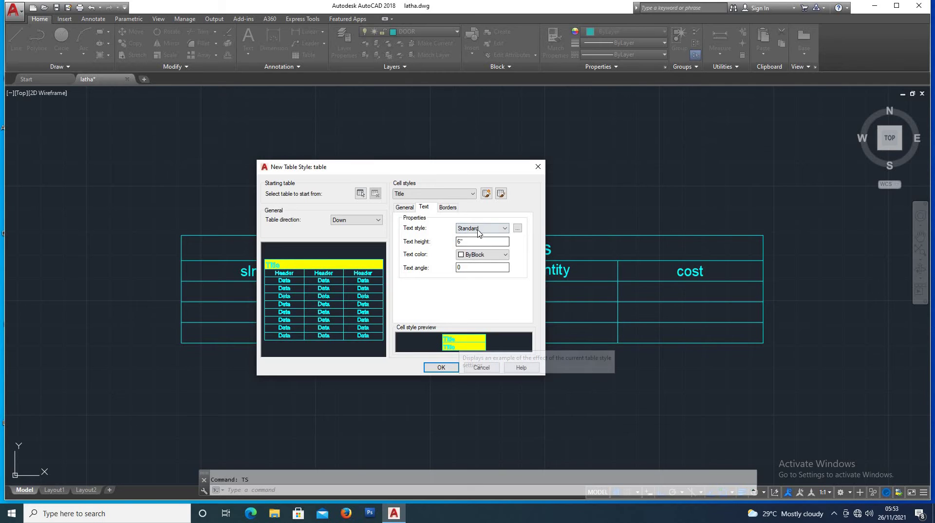
left_click(497, 229)
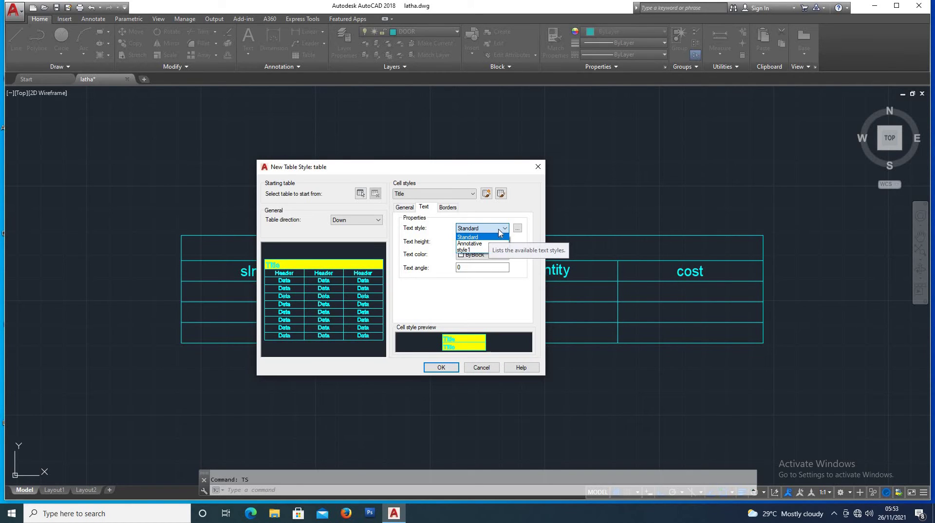
left_click(504, 229)
left_click(505, 229)
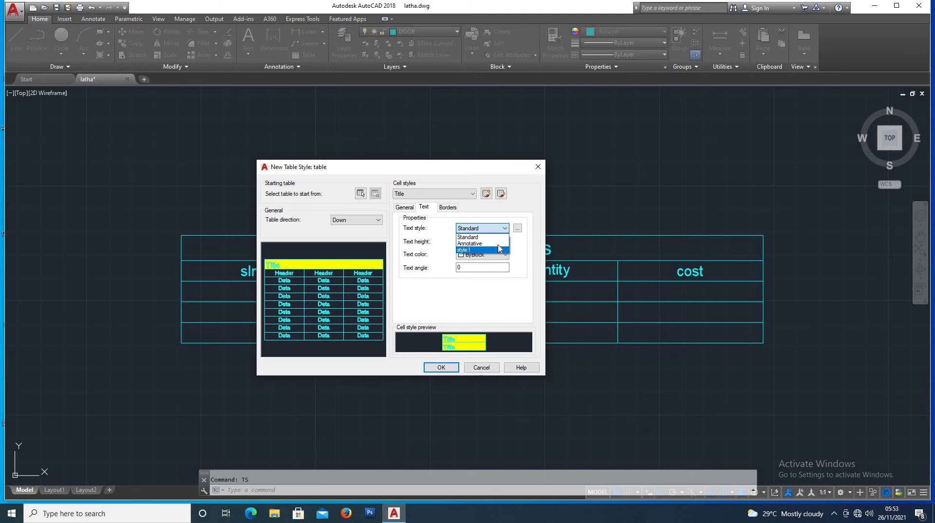
left_click(518, 230)
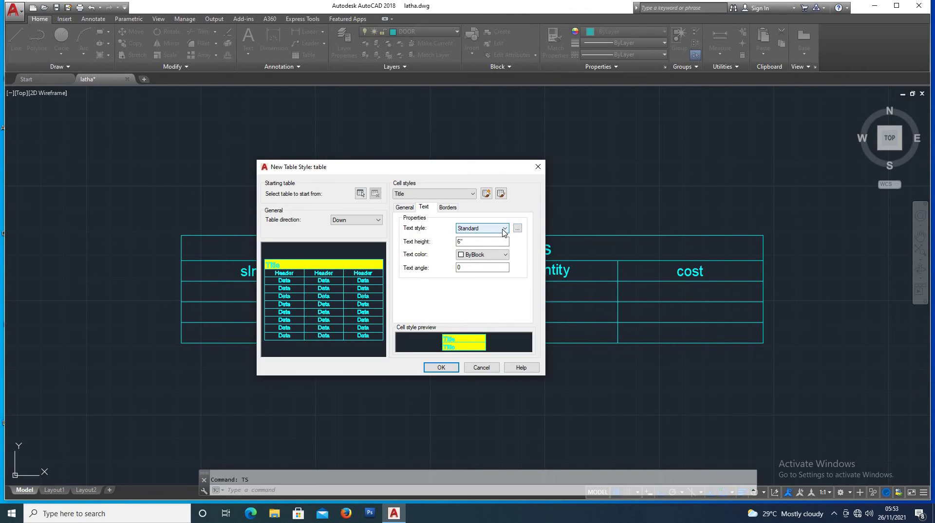
left_click(505, 229)
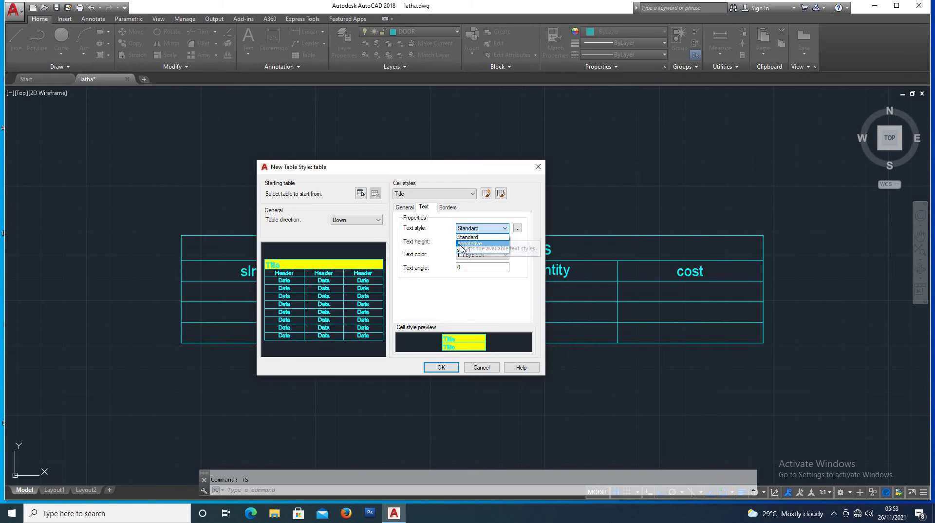
left_click(464, 250)
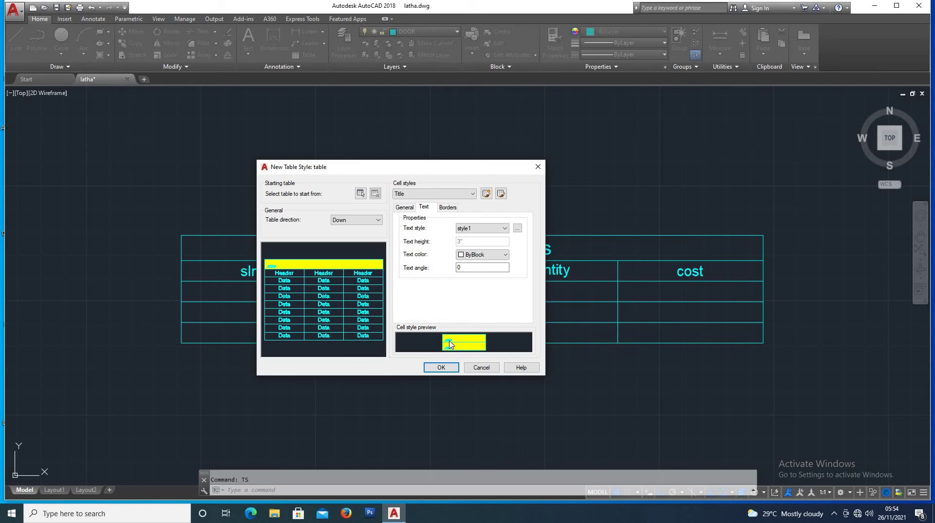
- Set the text color of the Title cell style to Red
left_click(481, 254)
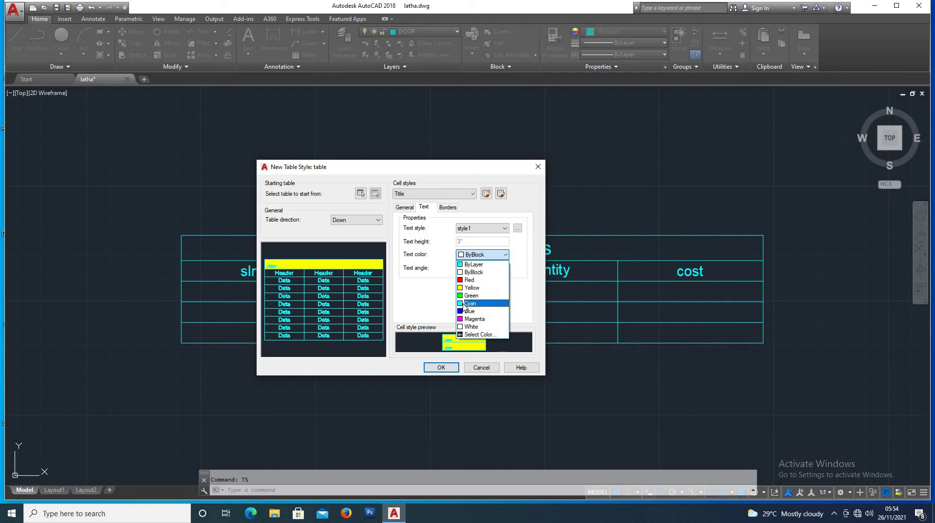
left_click(470, 280)
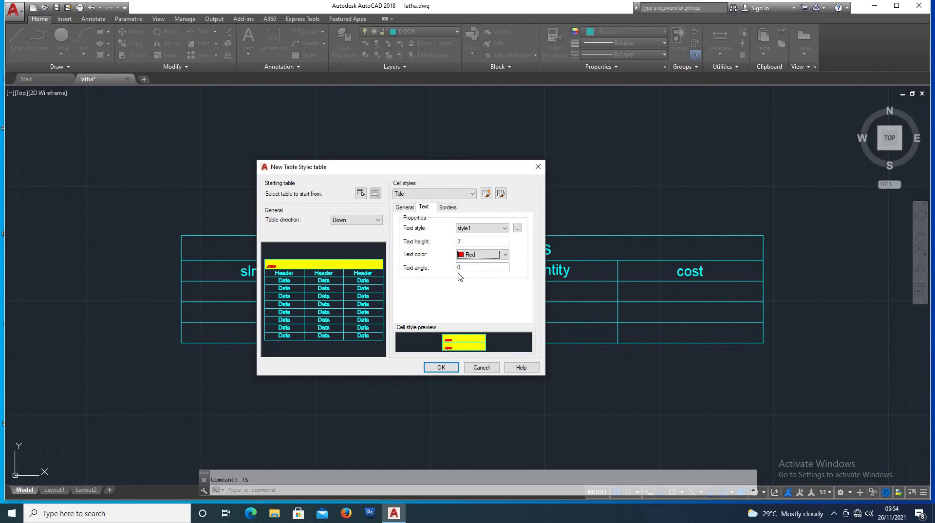
left_click(459, 268)
- Set the Title cell style's border lineweight to 0.30 mm and keep its linetype as ByBlock
left_click(448, 208)
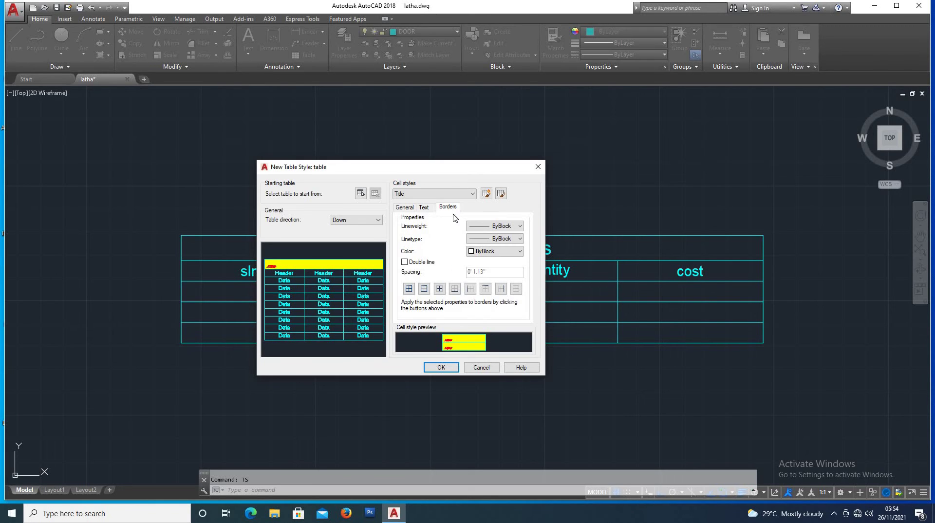
left_click(502, 227)
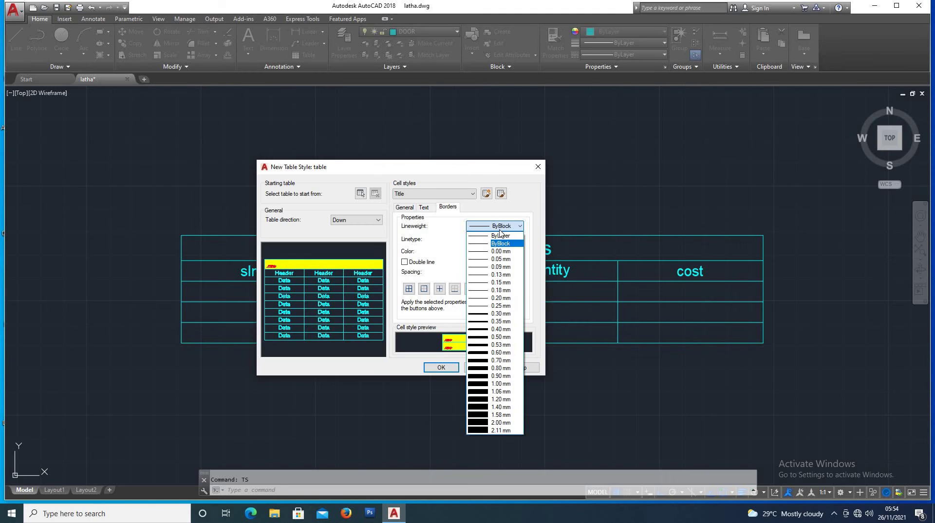
left_click(491, 317)
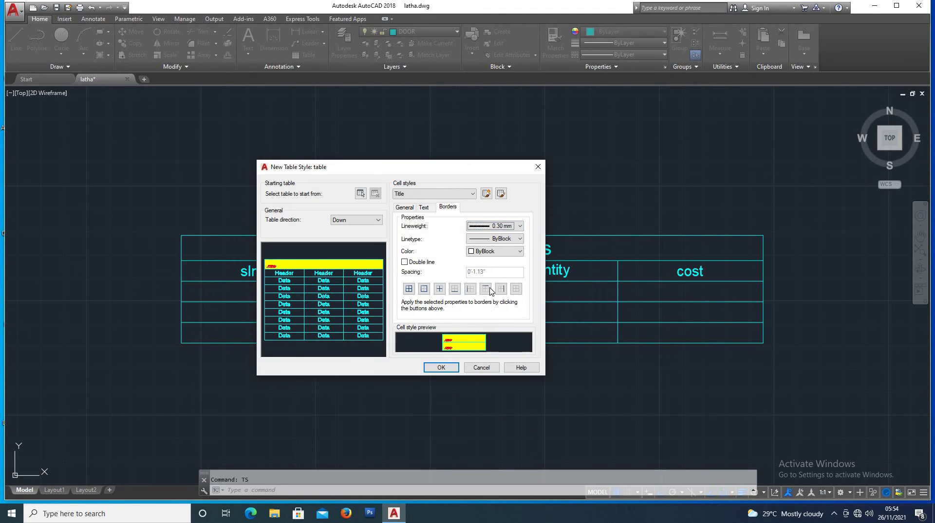
left_click(498, 239)
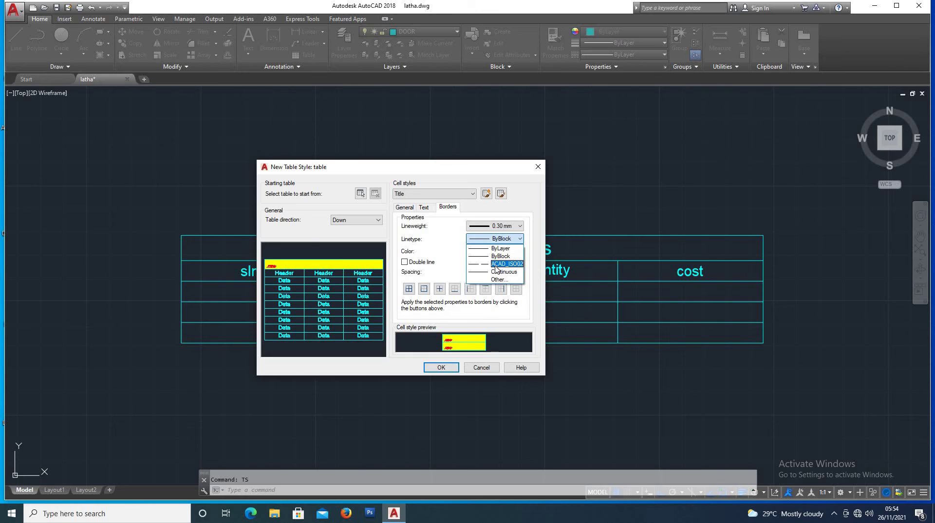
left_click(496, 256)
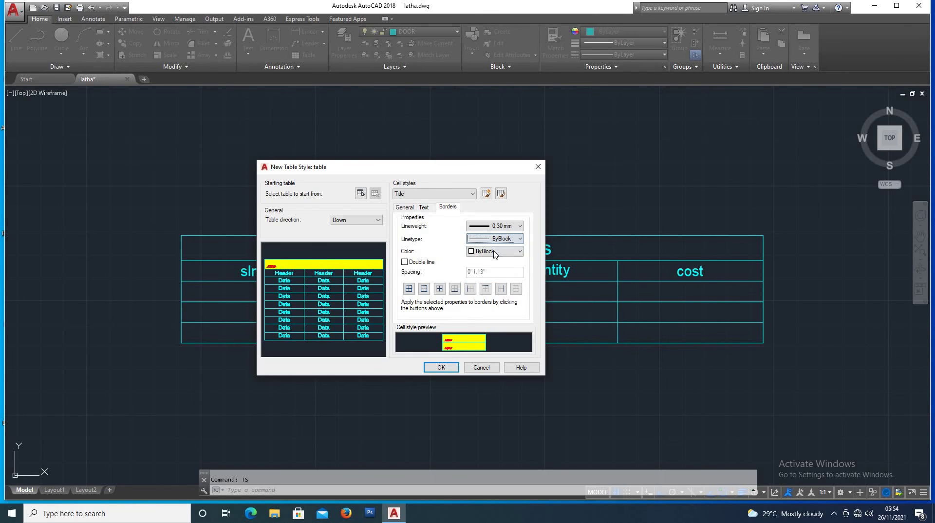
- Keep the Title cell style's border color as ByBlock, then save the new table style and close the table style manager
left_click(496, 254)
left_click(438, 270)
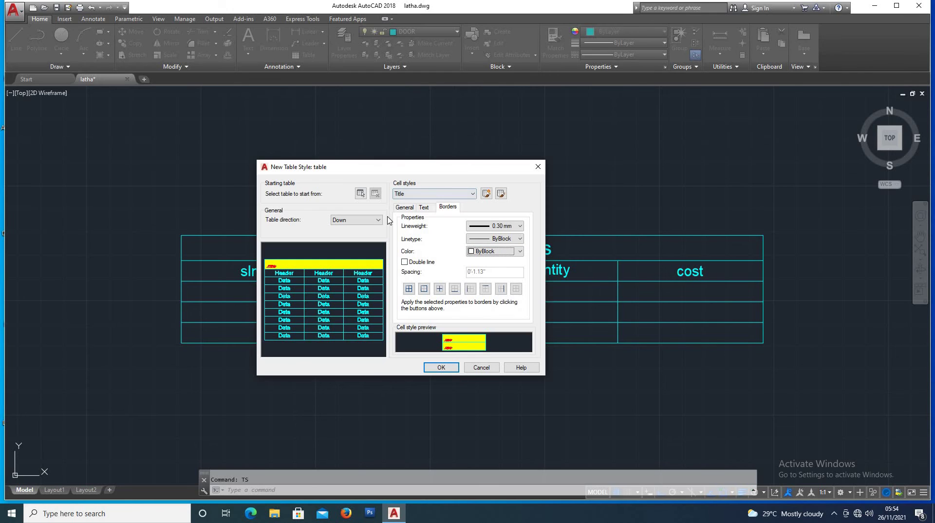
left_click(436, 194)
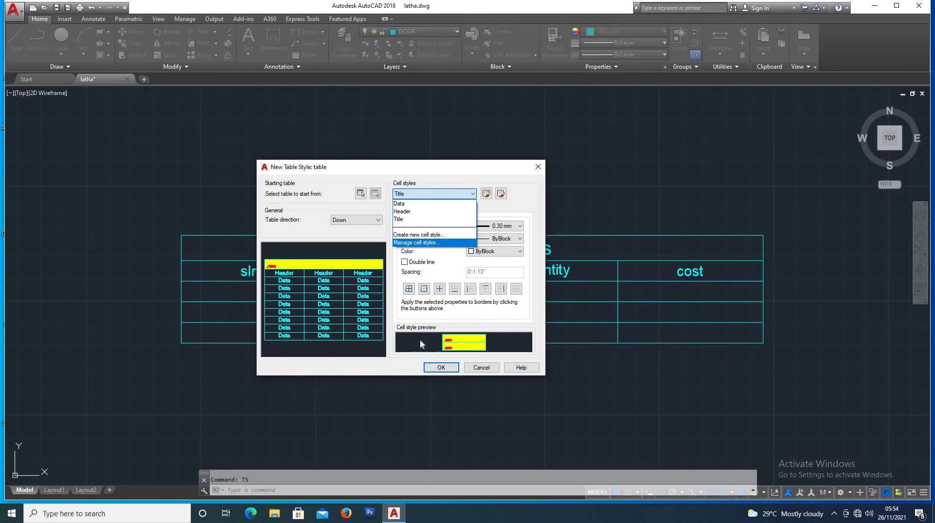
left_click(438, 369)
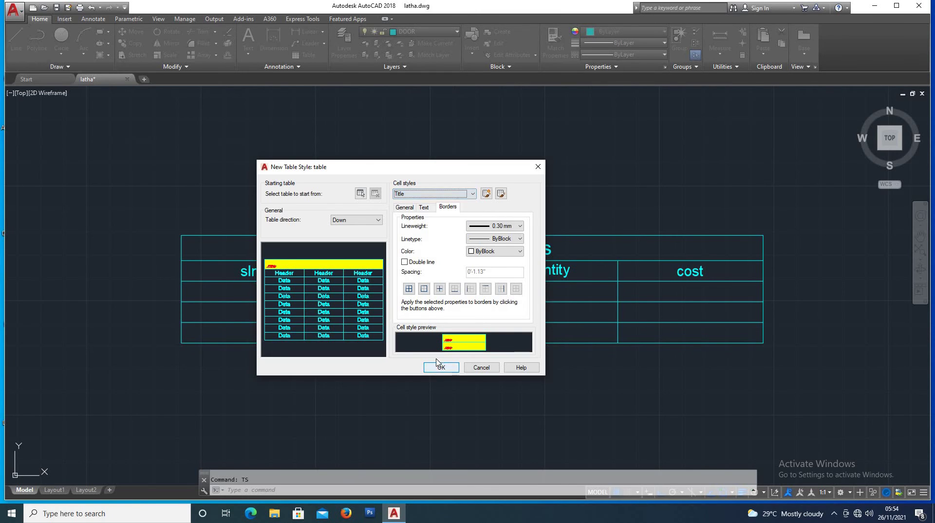
left_click(438, 369)
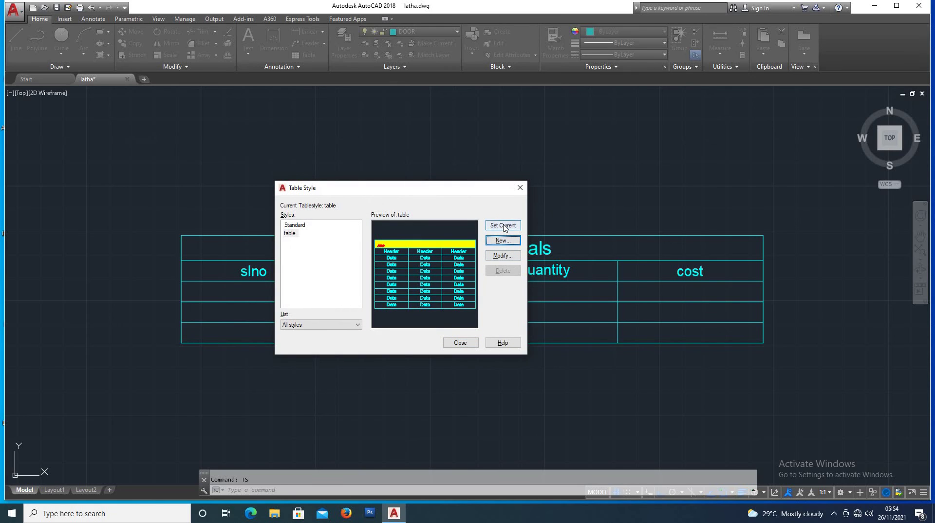
left_click(459, 344)
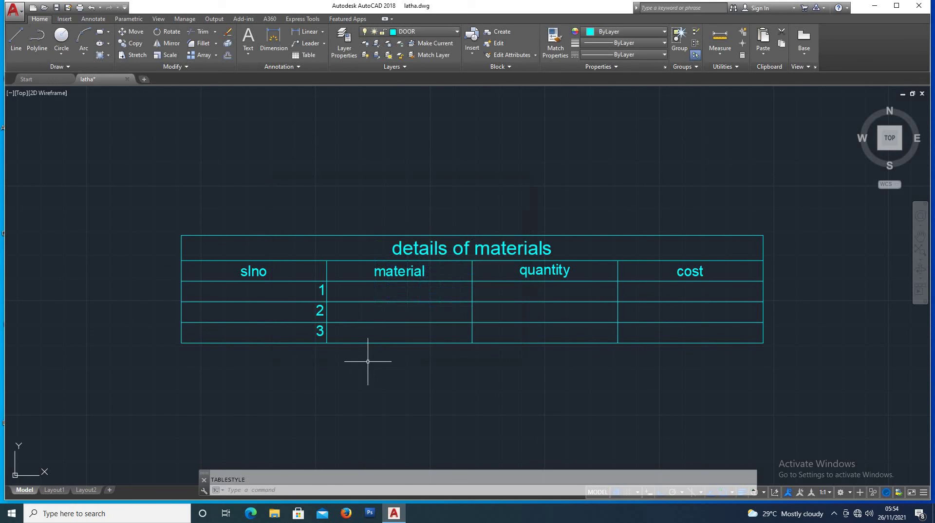
- Insert an empty table in the "table" style with 4 columns and 3 data rows below the details of materials table
type("tb")
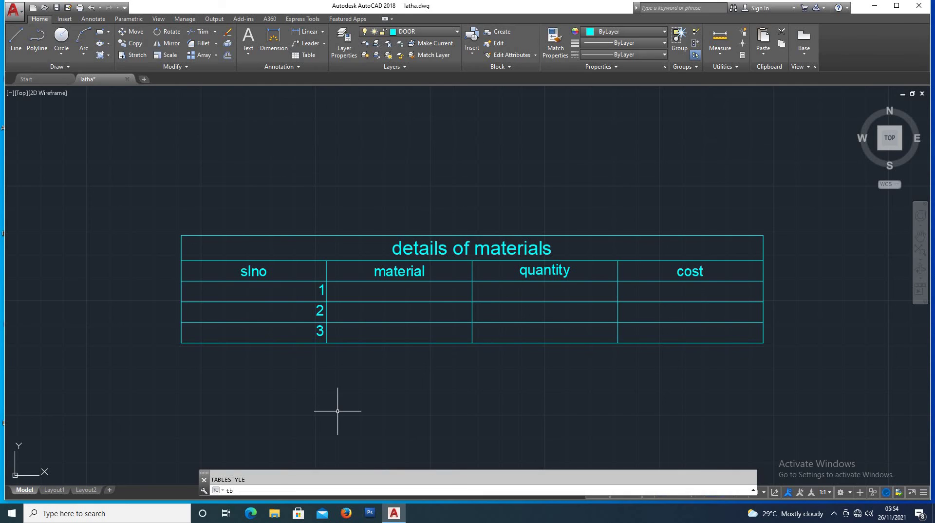
key("Return")
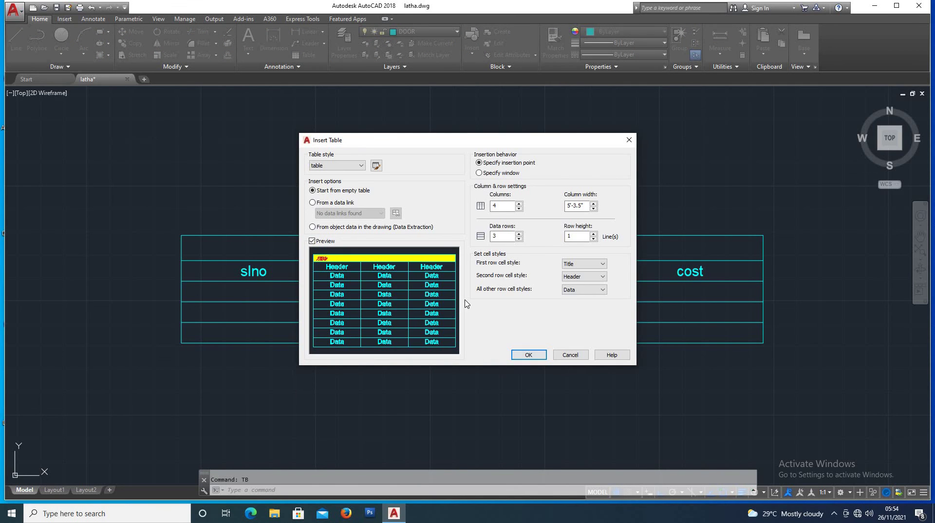
left_click(349, 168)
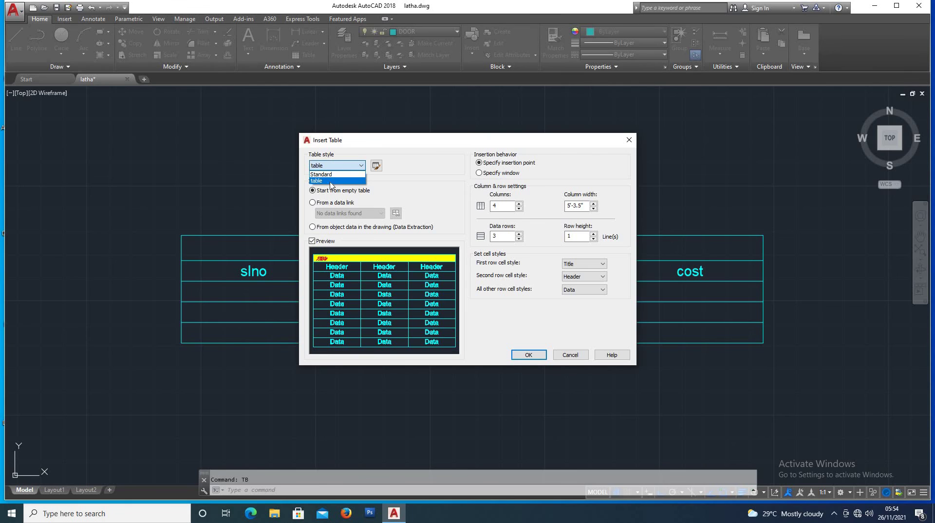
left_click(529, 357)
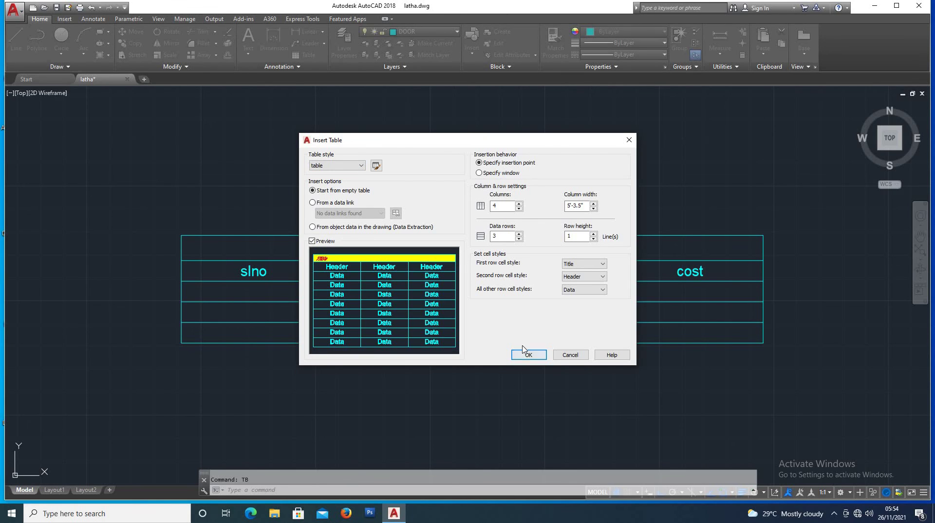
left_click(497, 209)
left_click(521, 357)
scroll(204, 245, "down", 3)
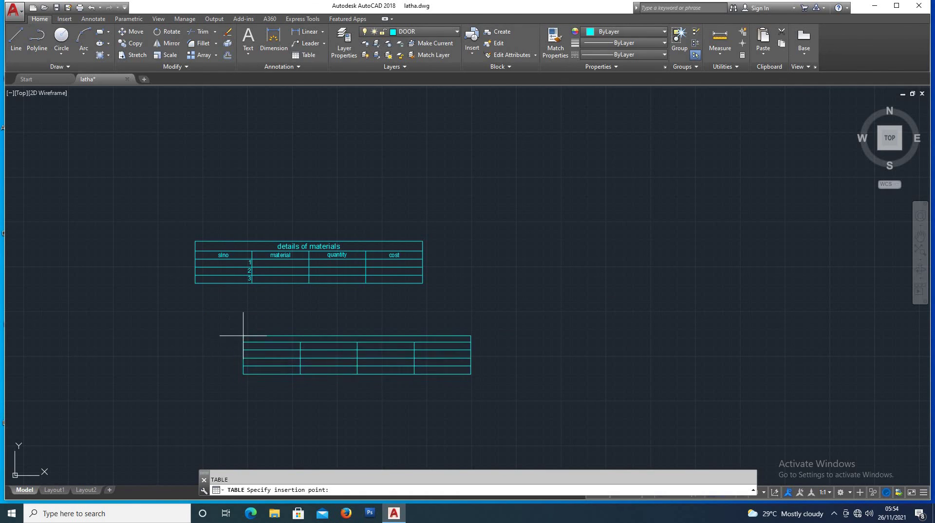
left_click(235, 331)
- Enter "column" as the title of the new table and finish the text editing
scroll(297, 355, "up", 6)
scroll(296, 344, "down", 4)
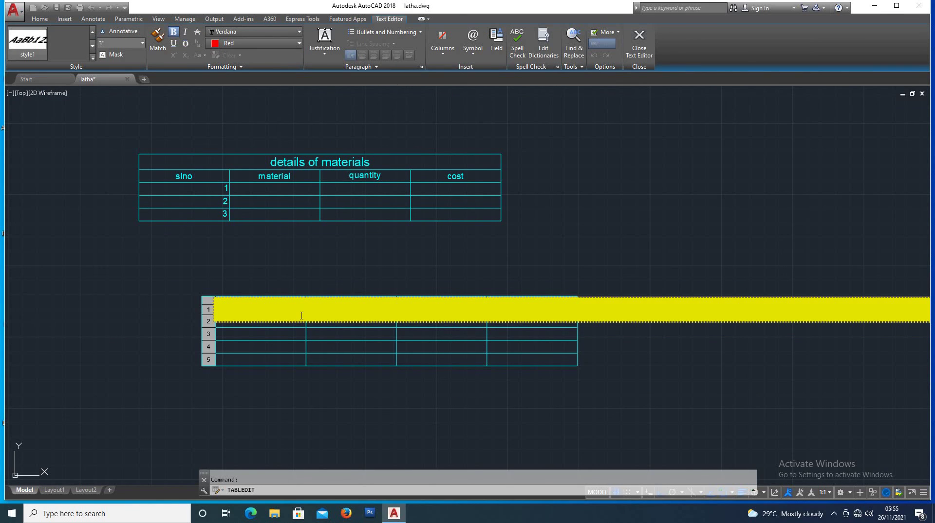
type("column")
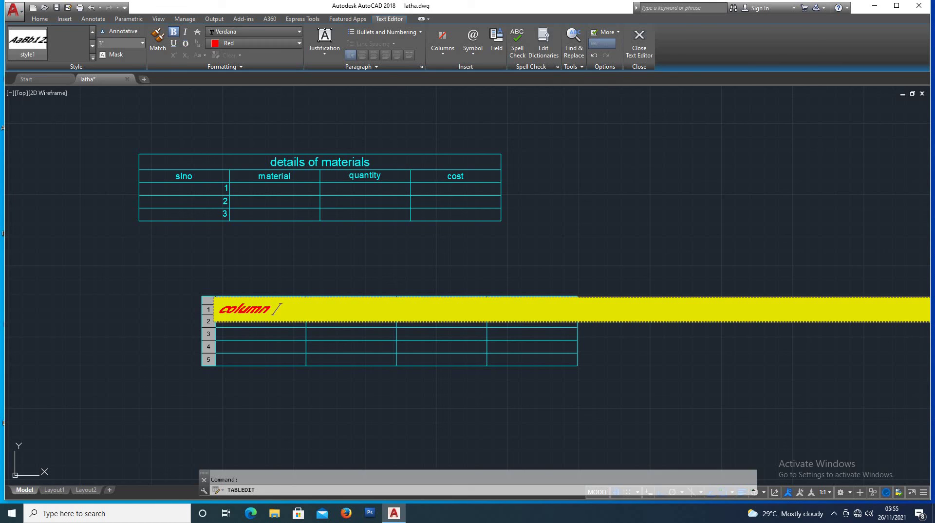
left_click(247, 323)
scroll(239, 322, "up", 5)
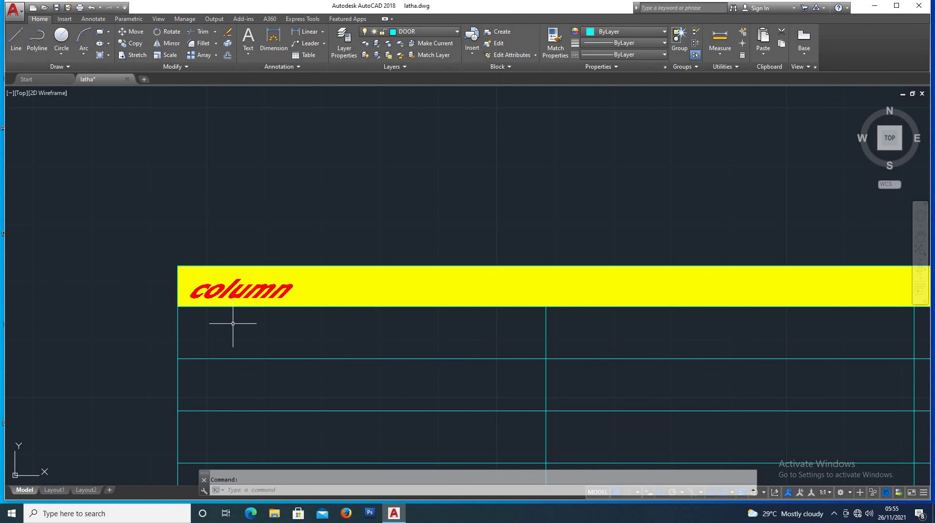
scroll(259, 330, "down", 2)
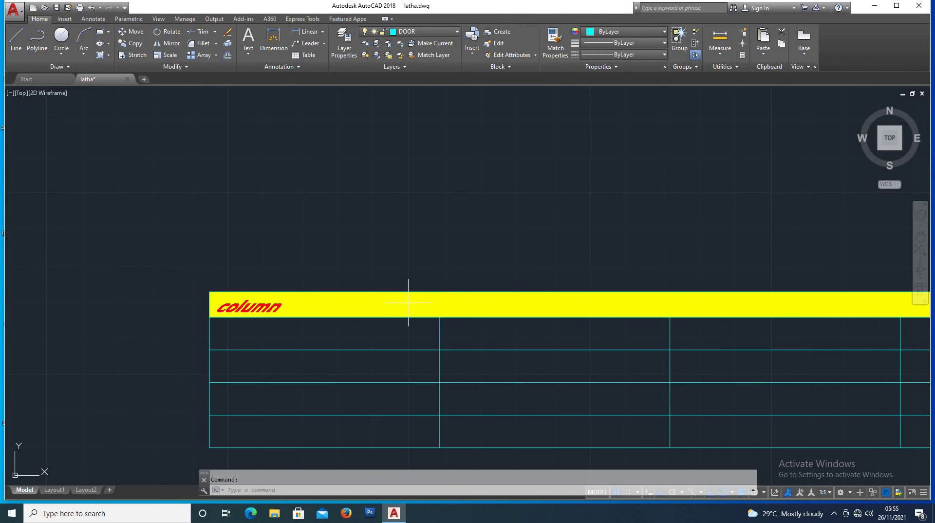
scroll(256, 332, "down", 4)
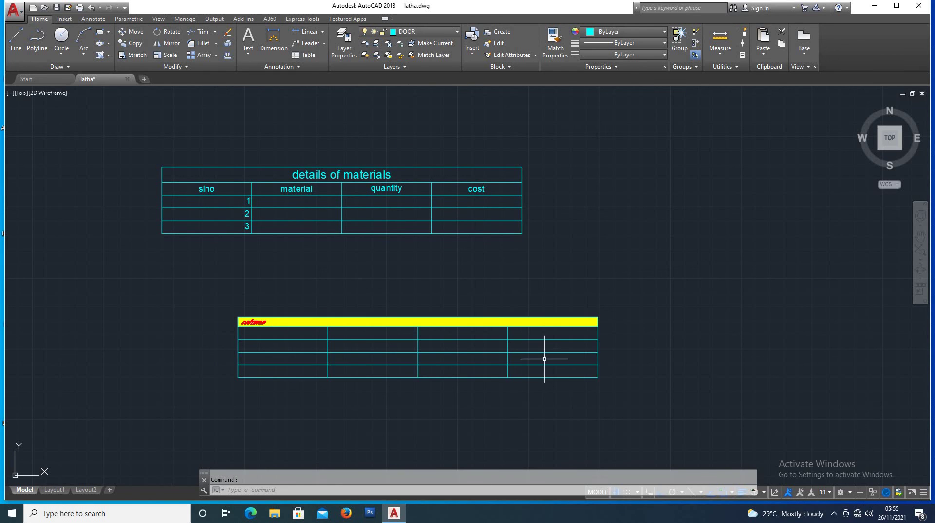